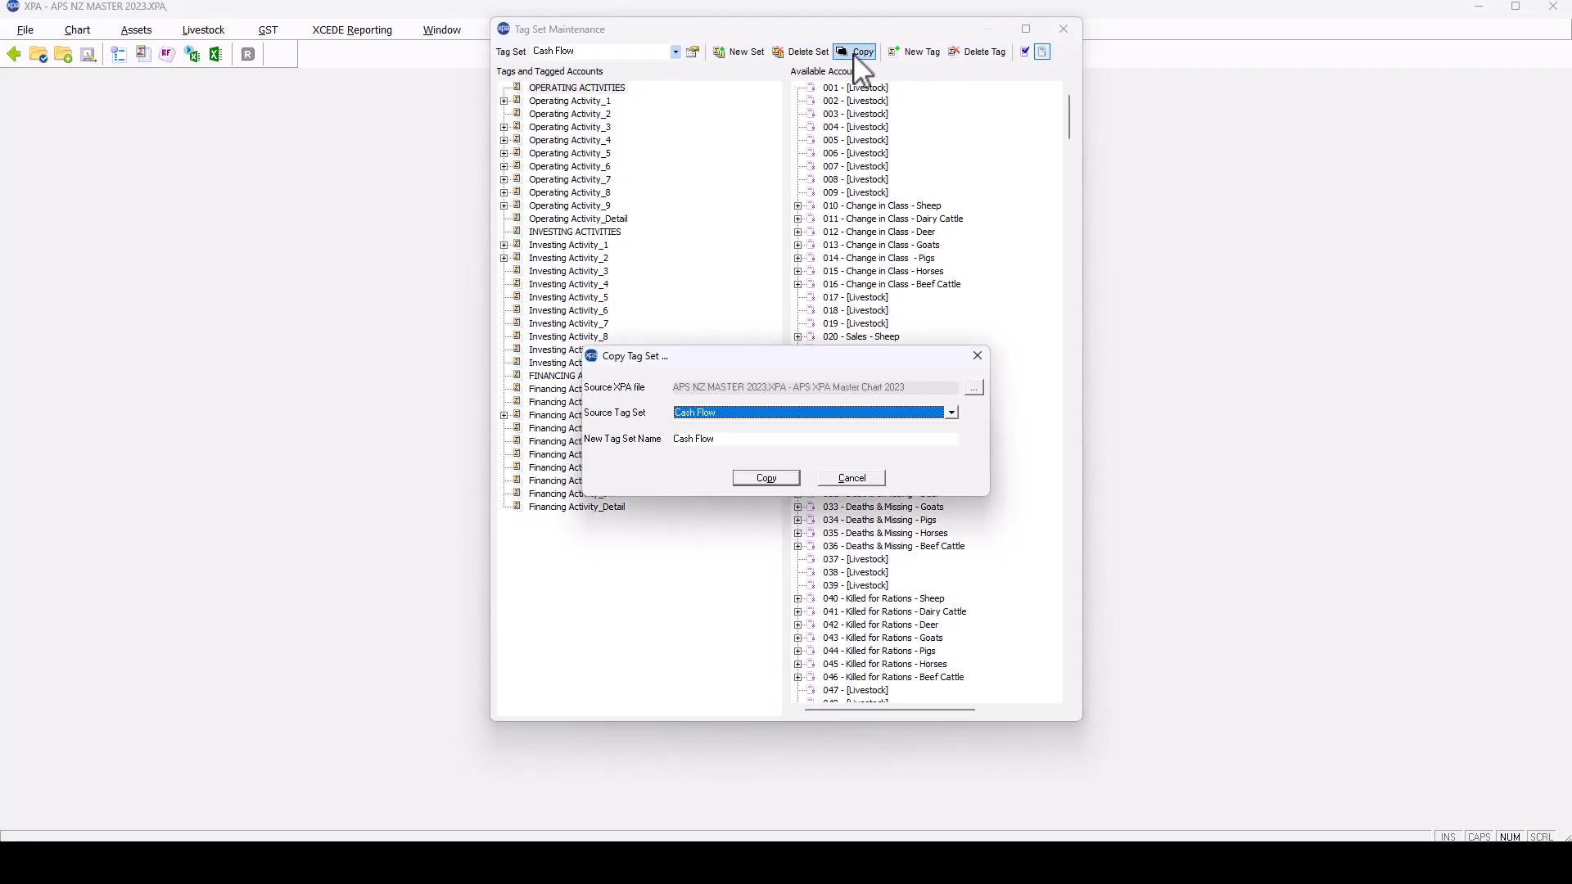
Copy the IR10 2013 Coded tag set from IR10_2013_CODED.XPA into the master chart under the name IR10 Coded.
click(976, 387)
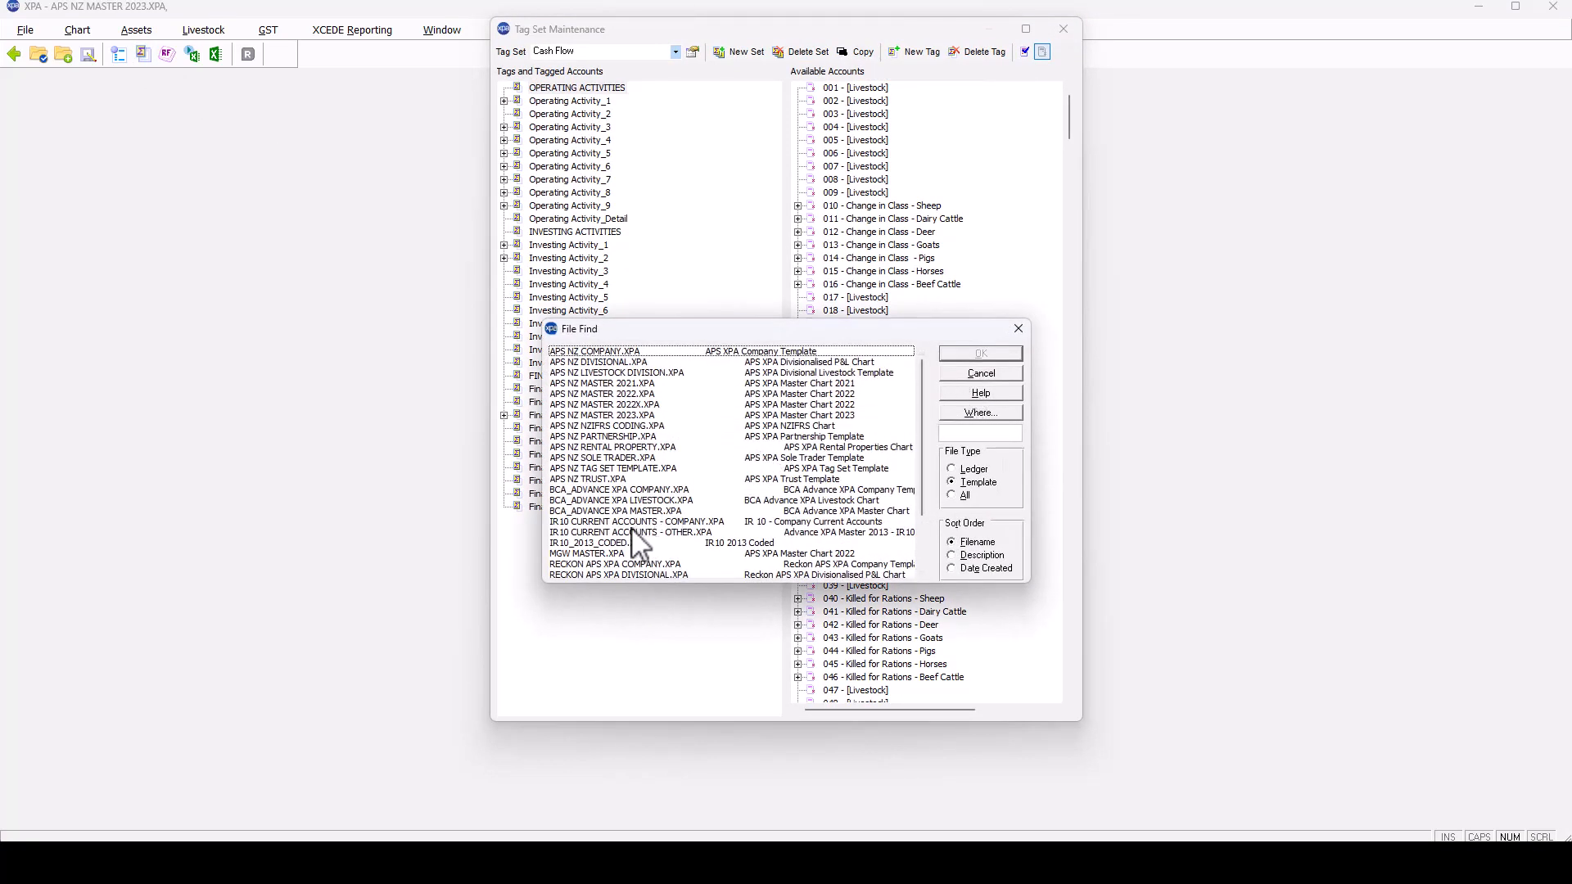
click(622, 543)
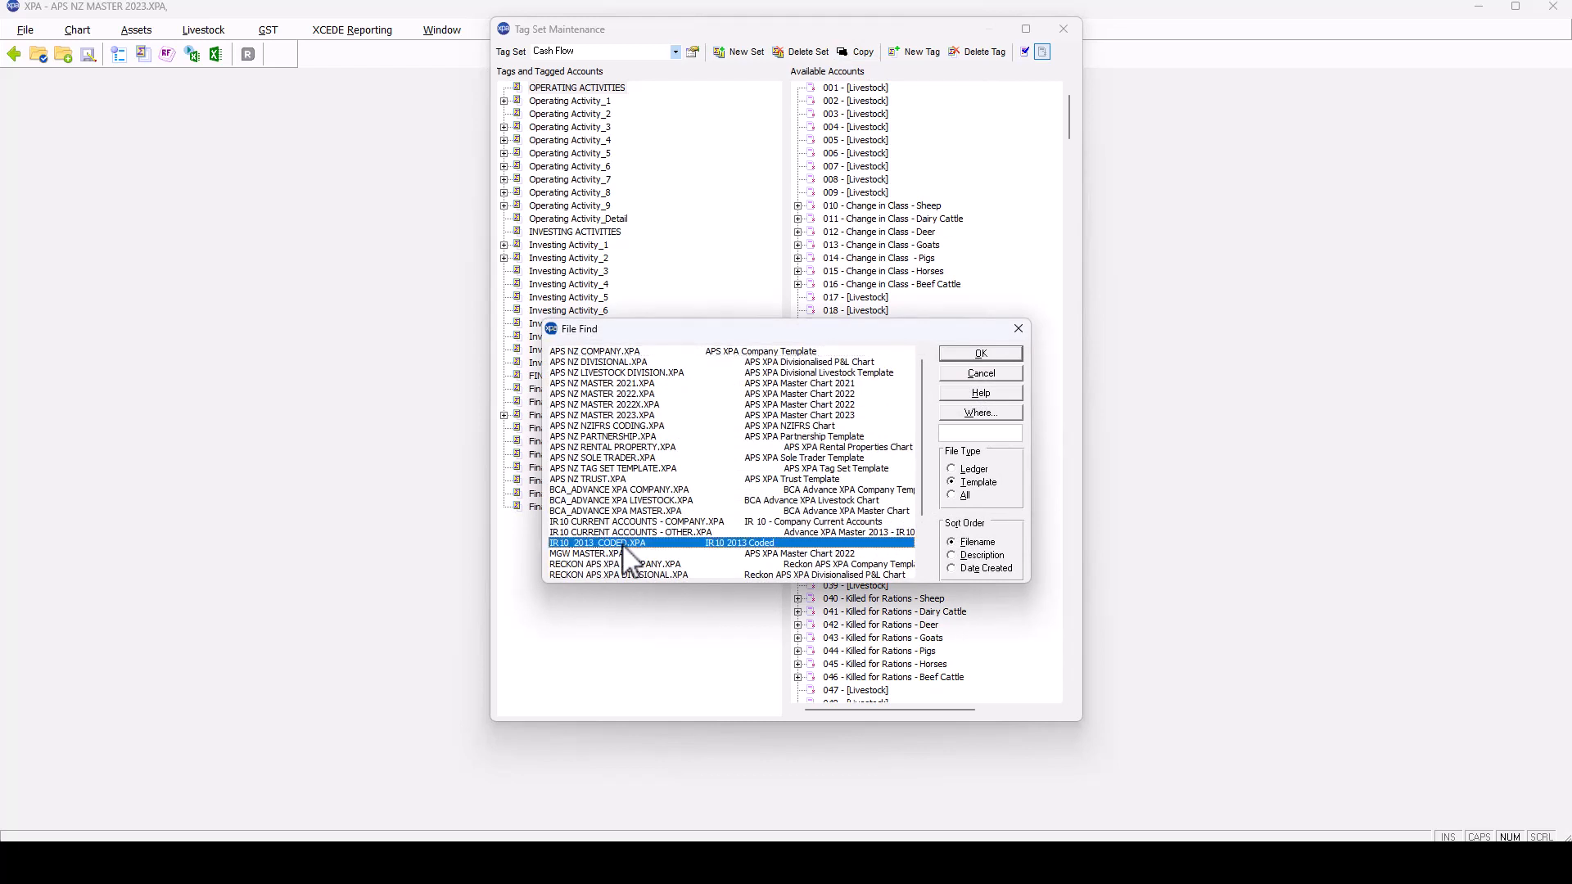
click(974, 355)
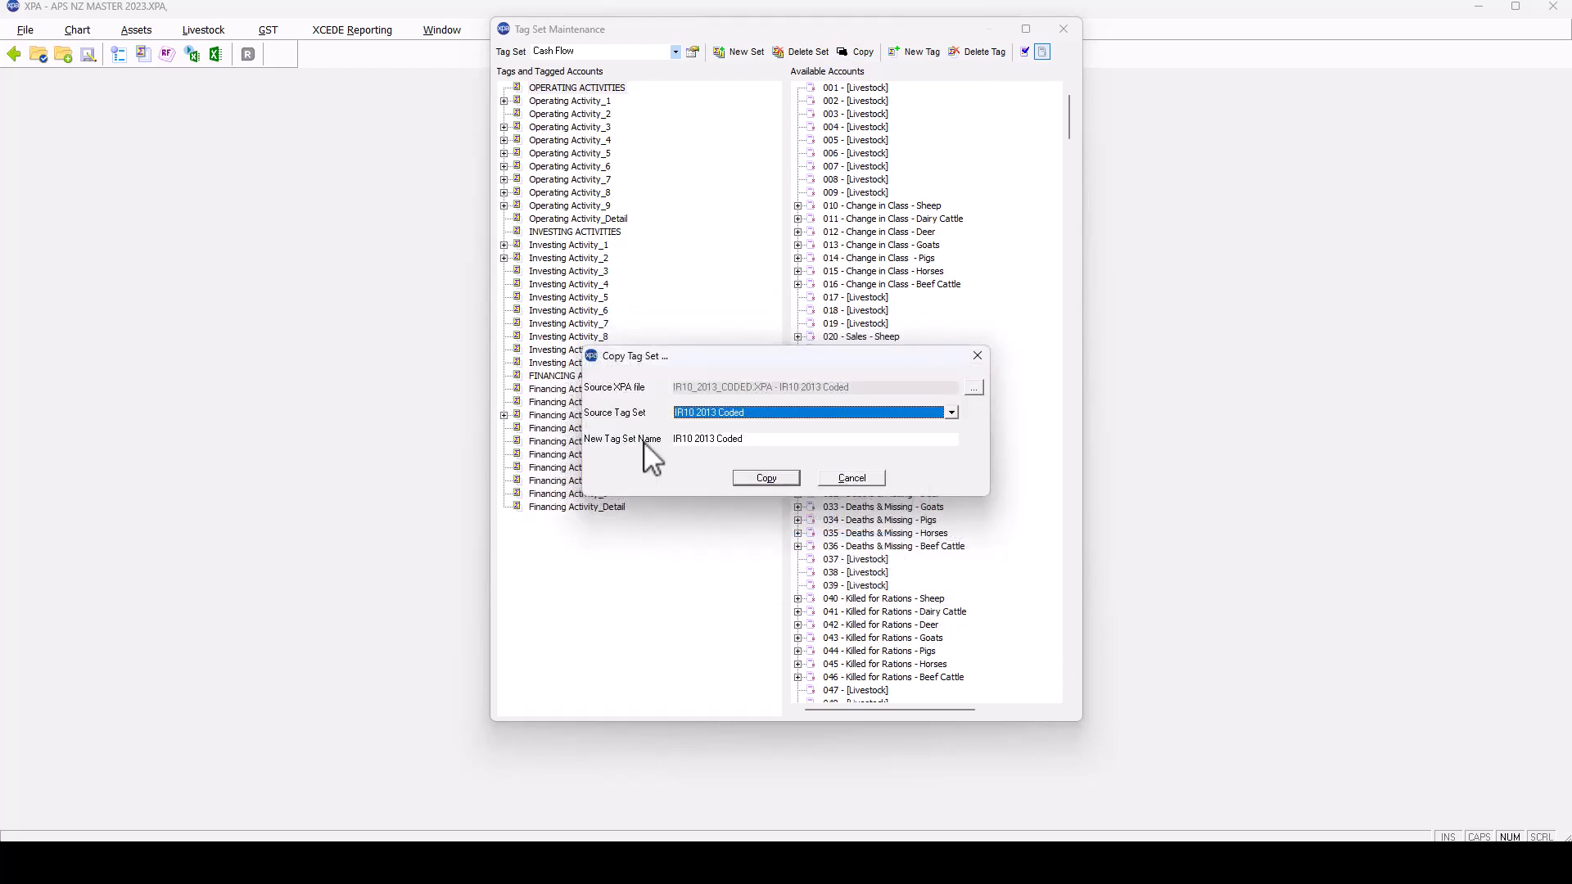
drag(711, 445, 692, 444)
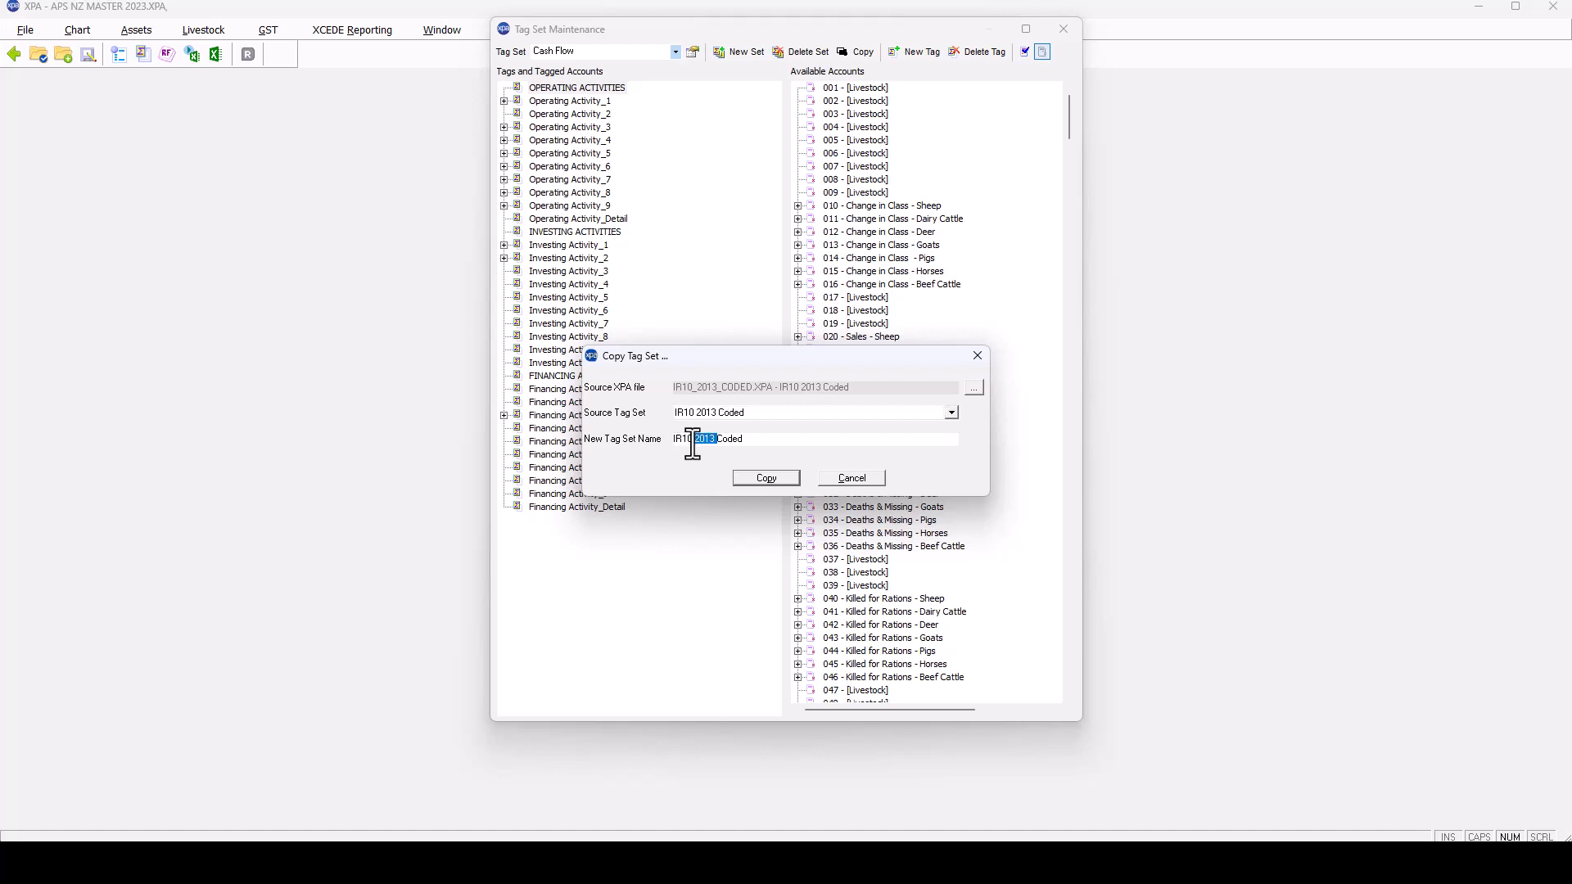
click(766, 478)
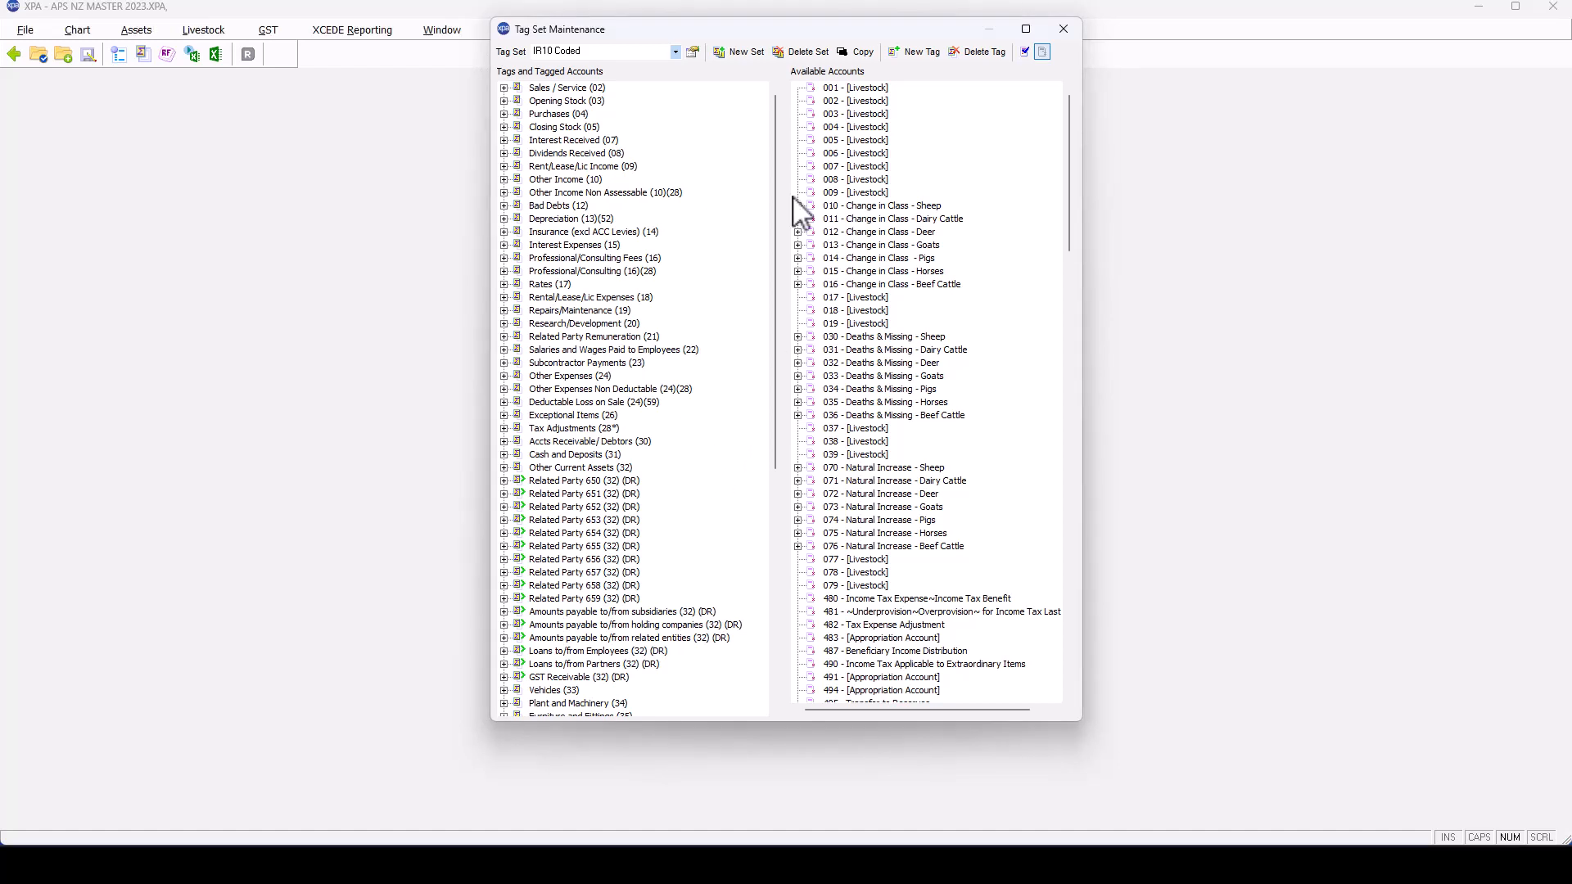
click(1063, 29)
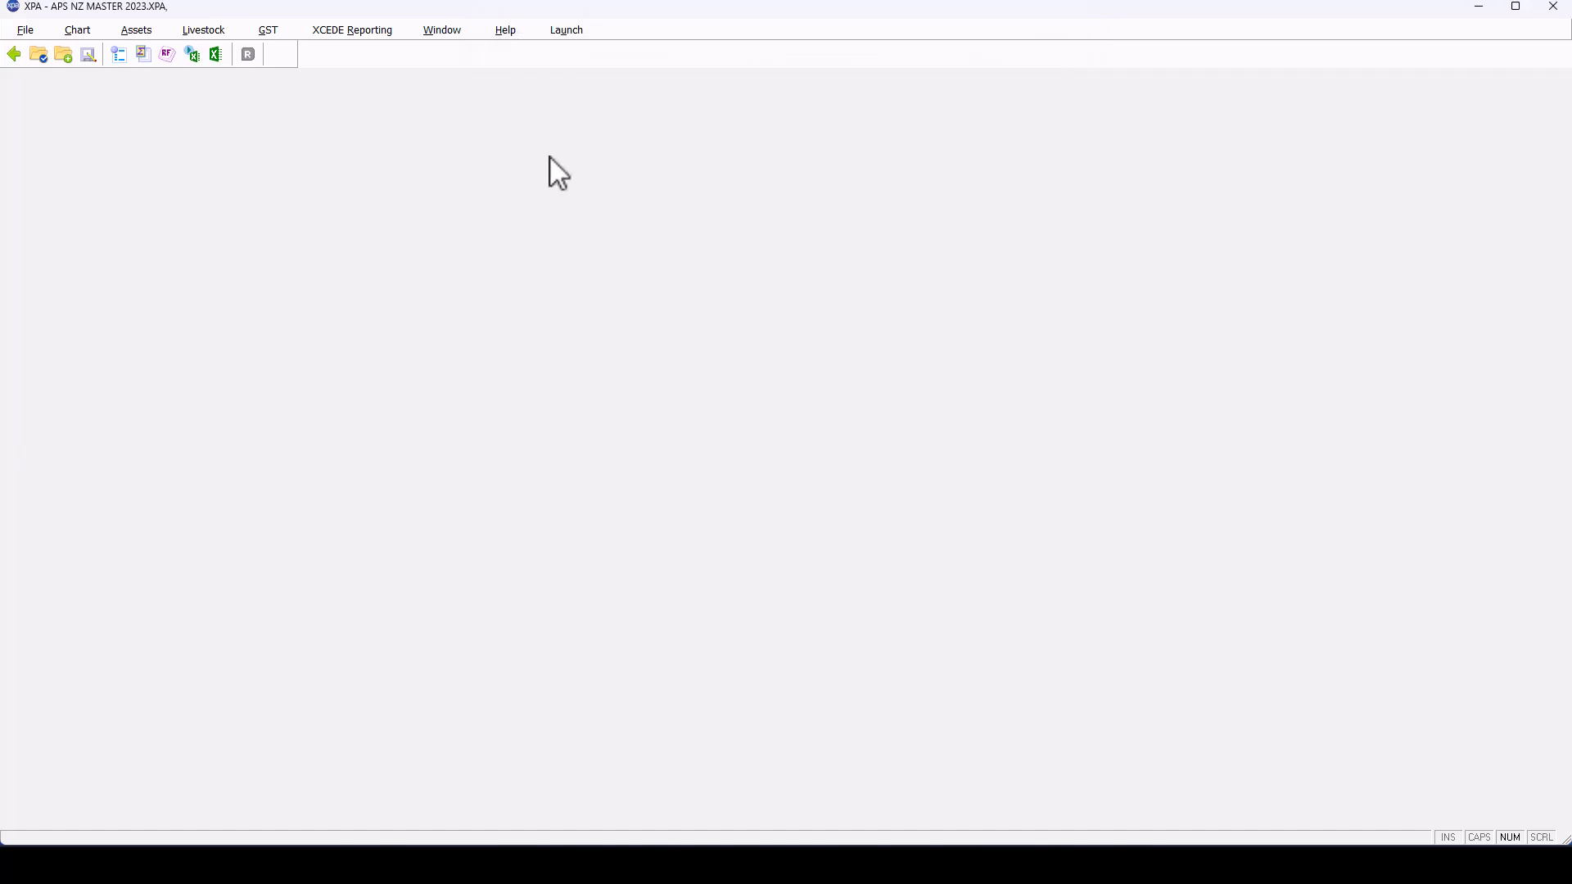
Open the APS NZ COMPANY.XPA template file.
click(38, 54)
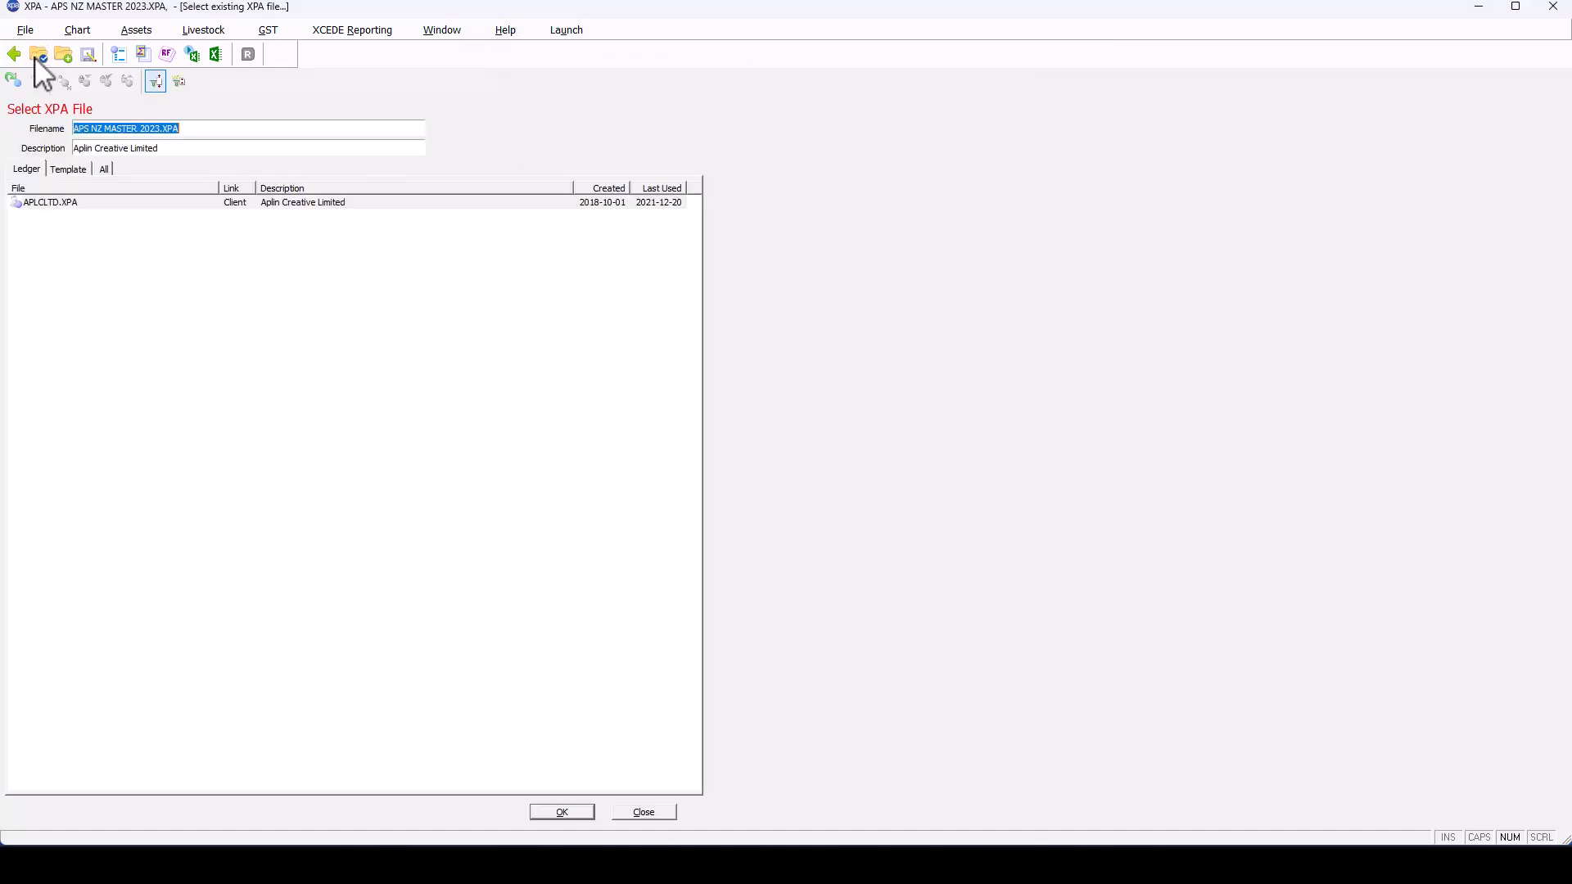
click(69, 170)
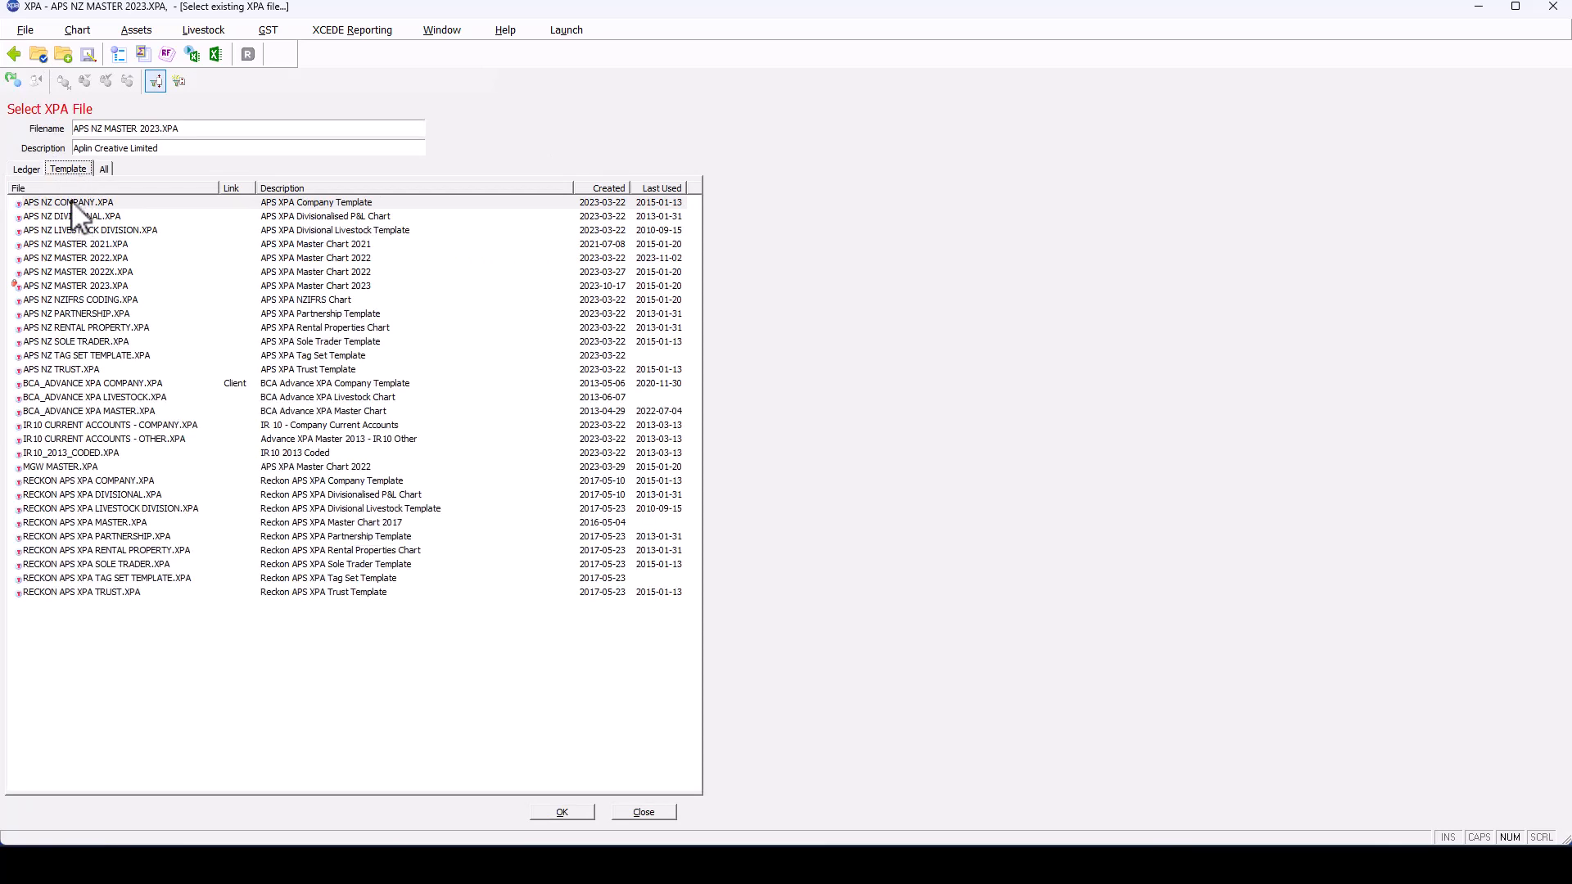
double_click(72, 203)
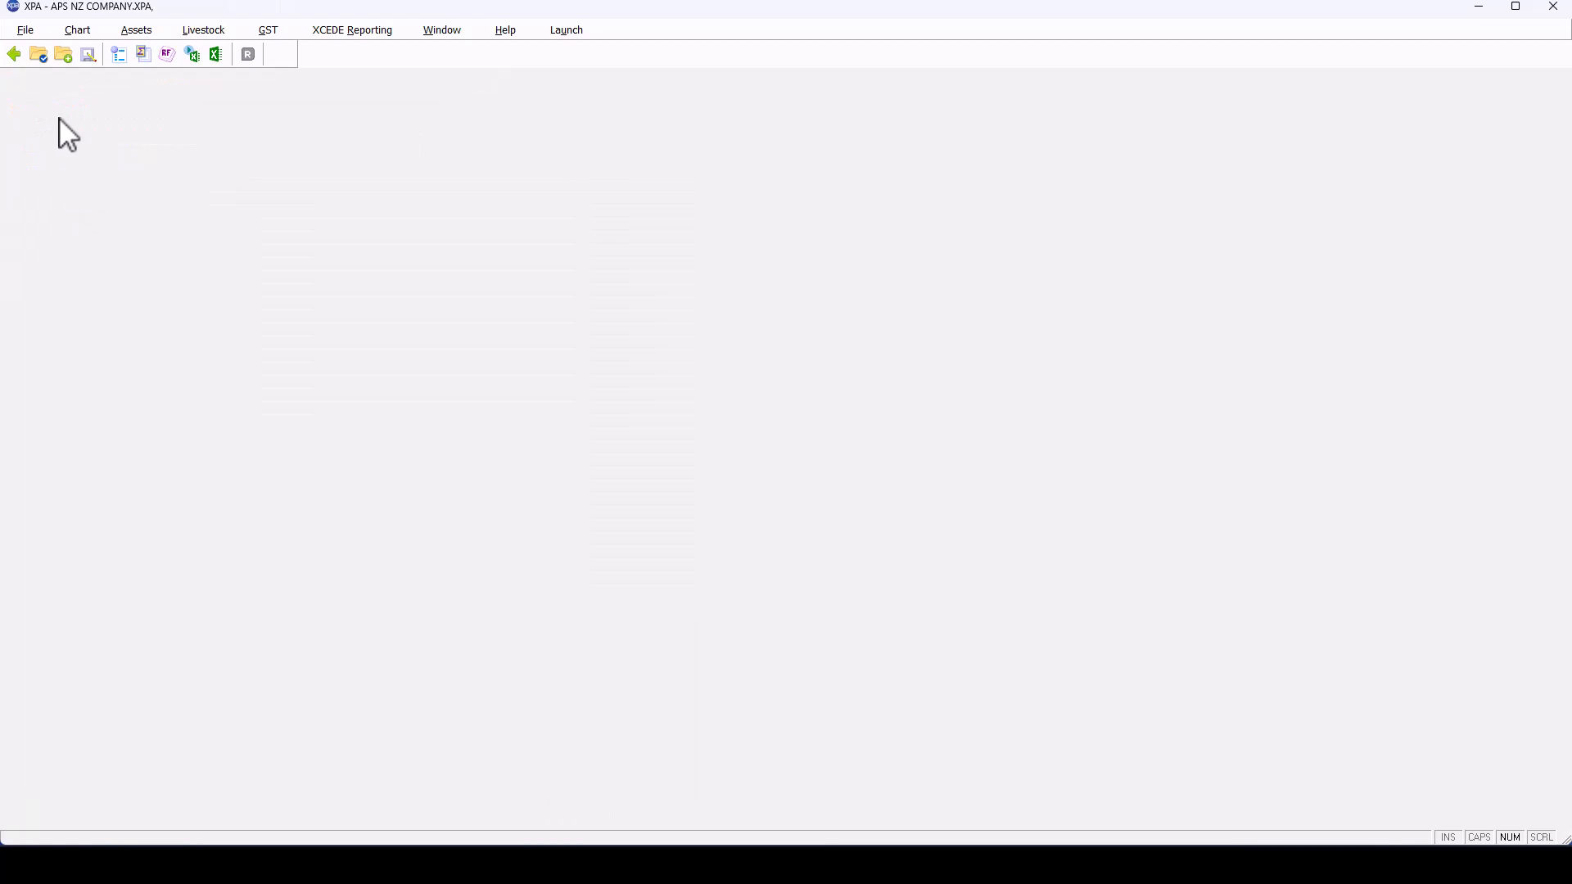
Save the company template as a new template copy named IR10 COMPANY.XPA.
click(25, 30)
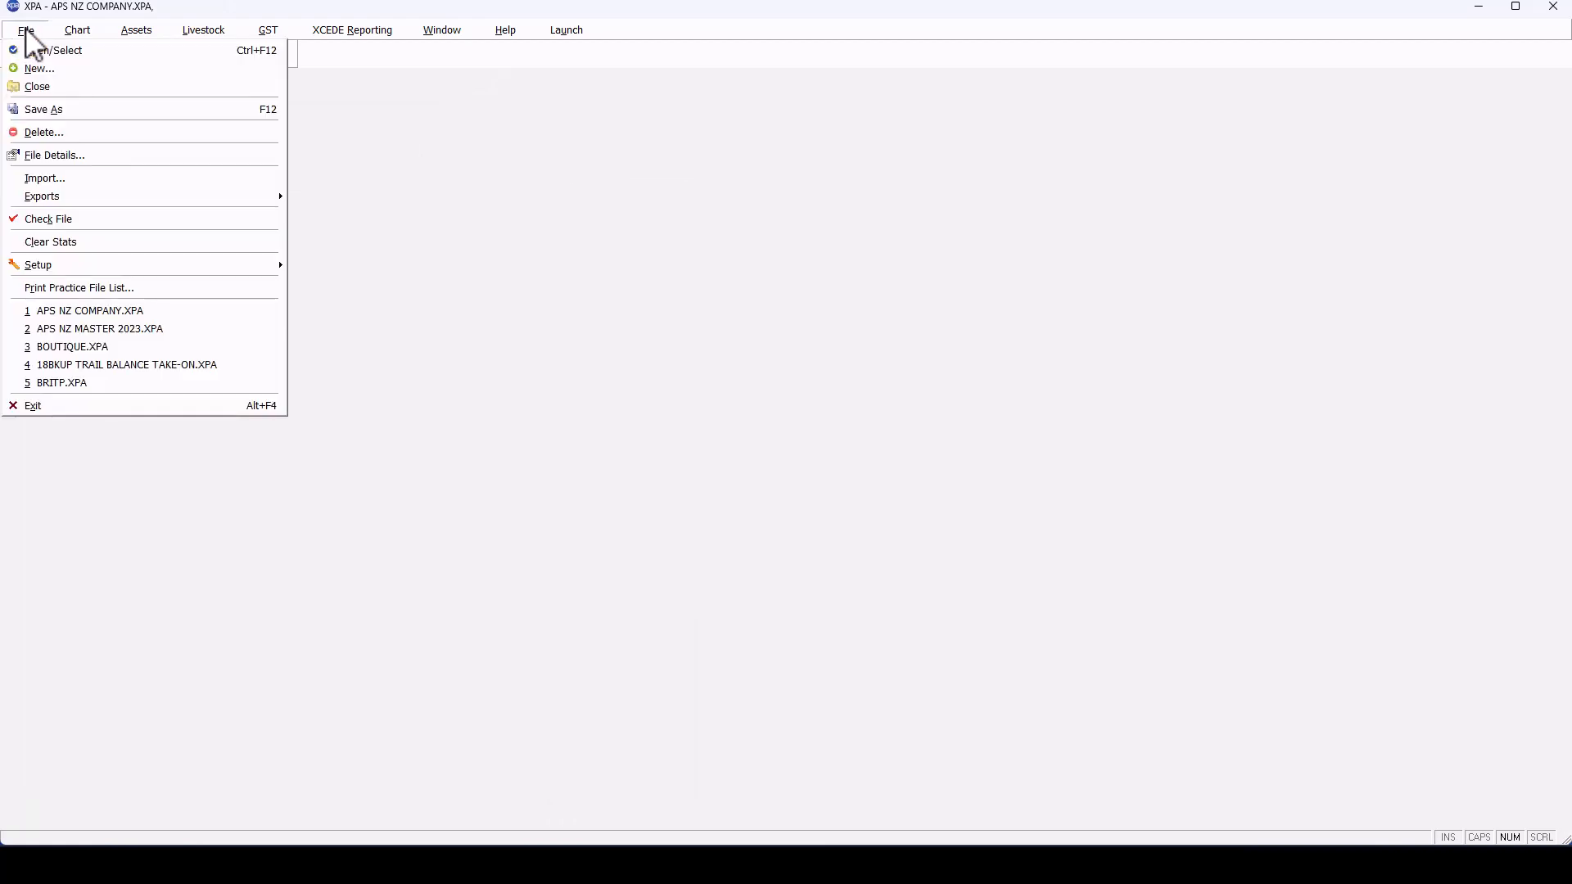
click(69, 110)
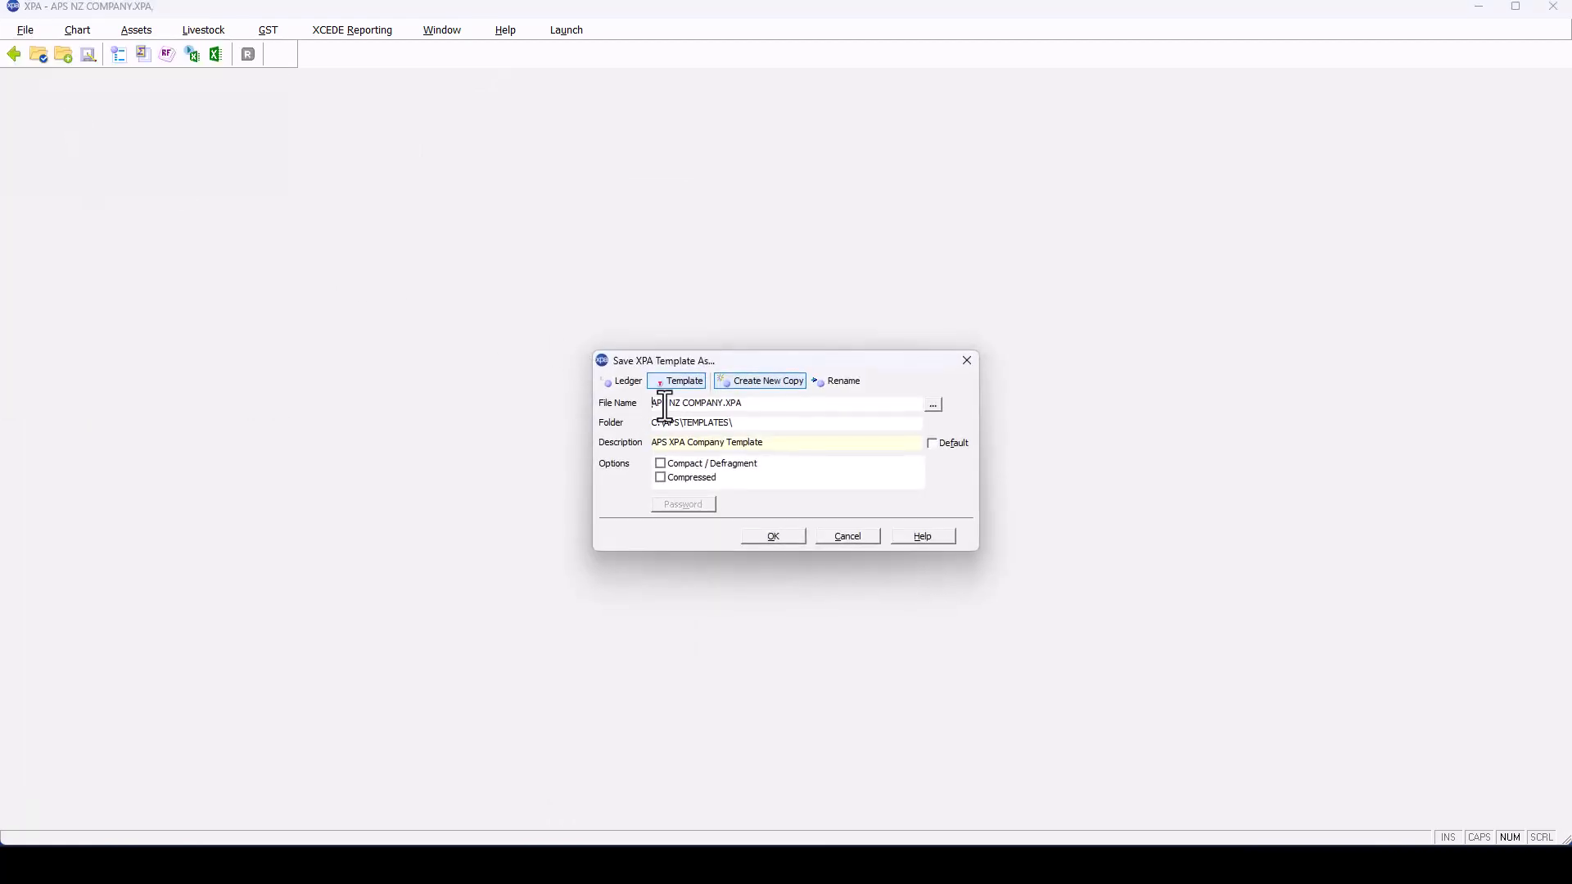
text(IP10)
key(Delete)
key(Delete)
key(Delete)
key(Delete)
key(Delete)
key(Delete)
key(Delete)
click(789, 539)
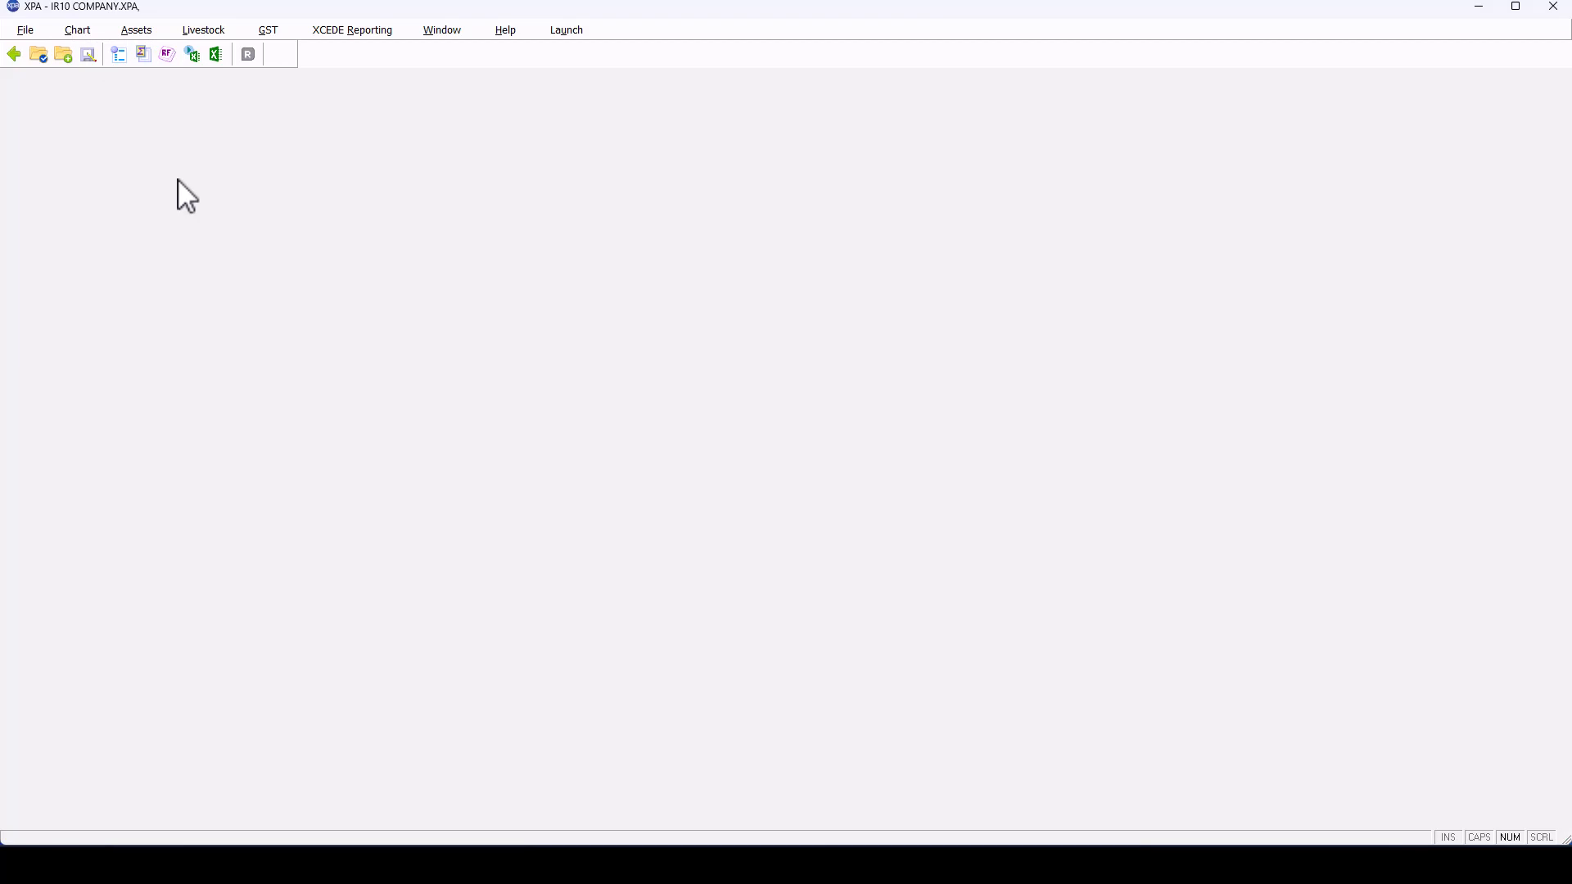
Load APS NZ MASTER 2023.XPA as the template for the chart of accounts and bring all its accounts into the chart.
click(86, 31)
click(114, 64)
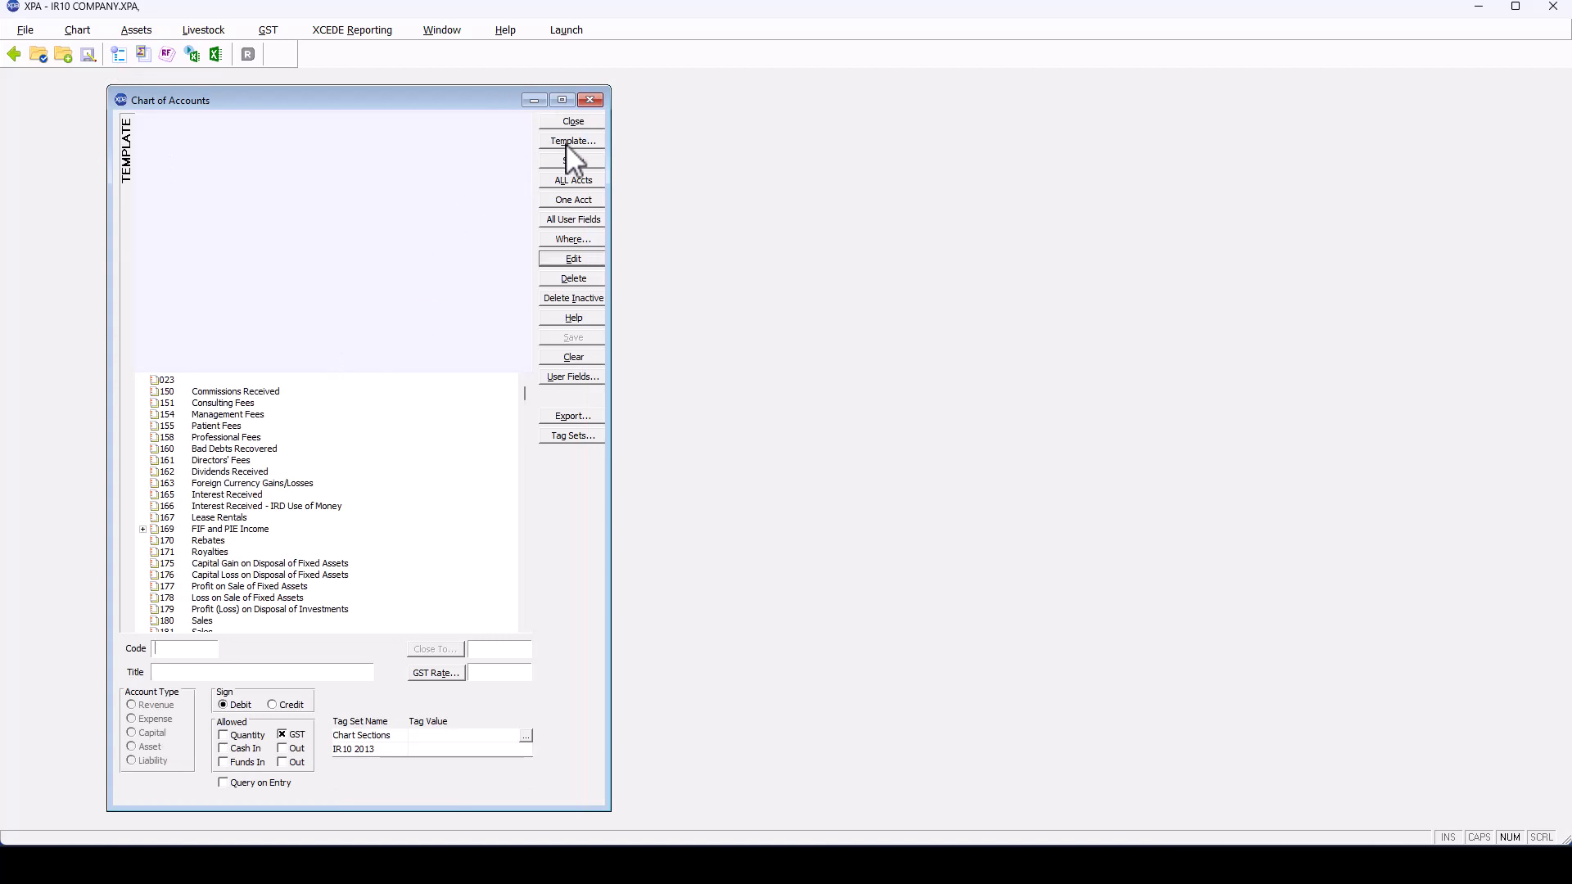
click(595, 143)
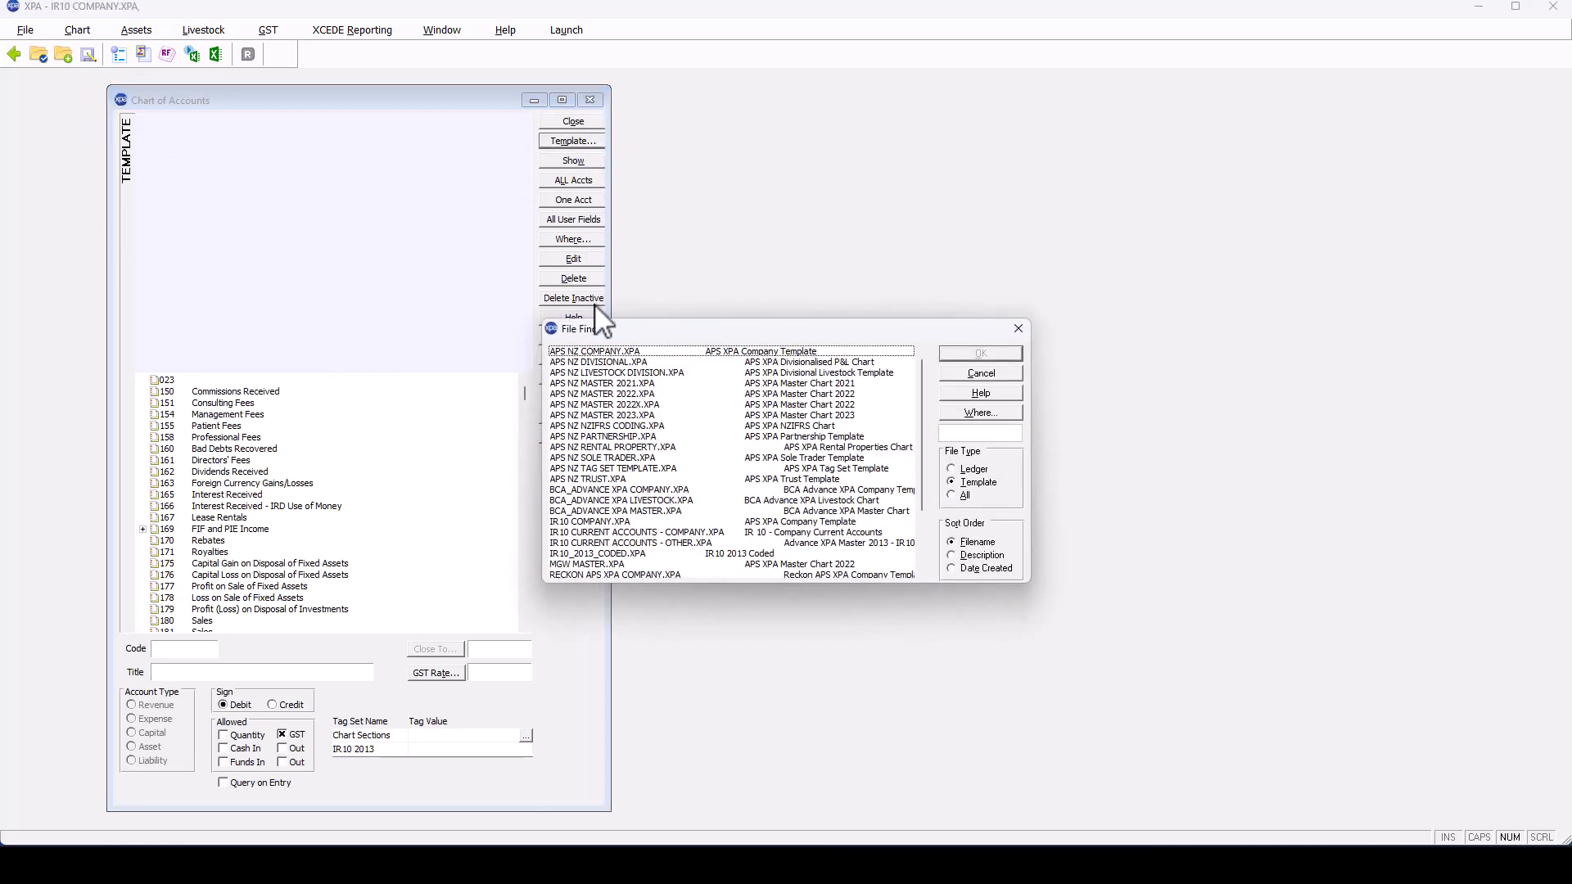
double_click(617, 415)
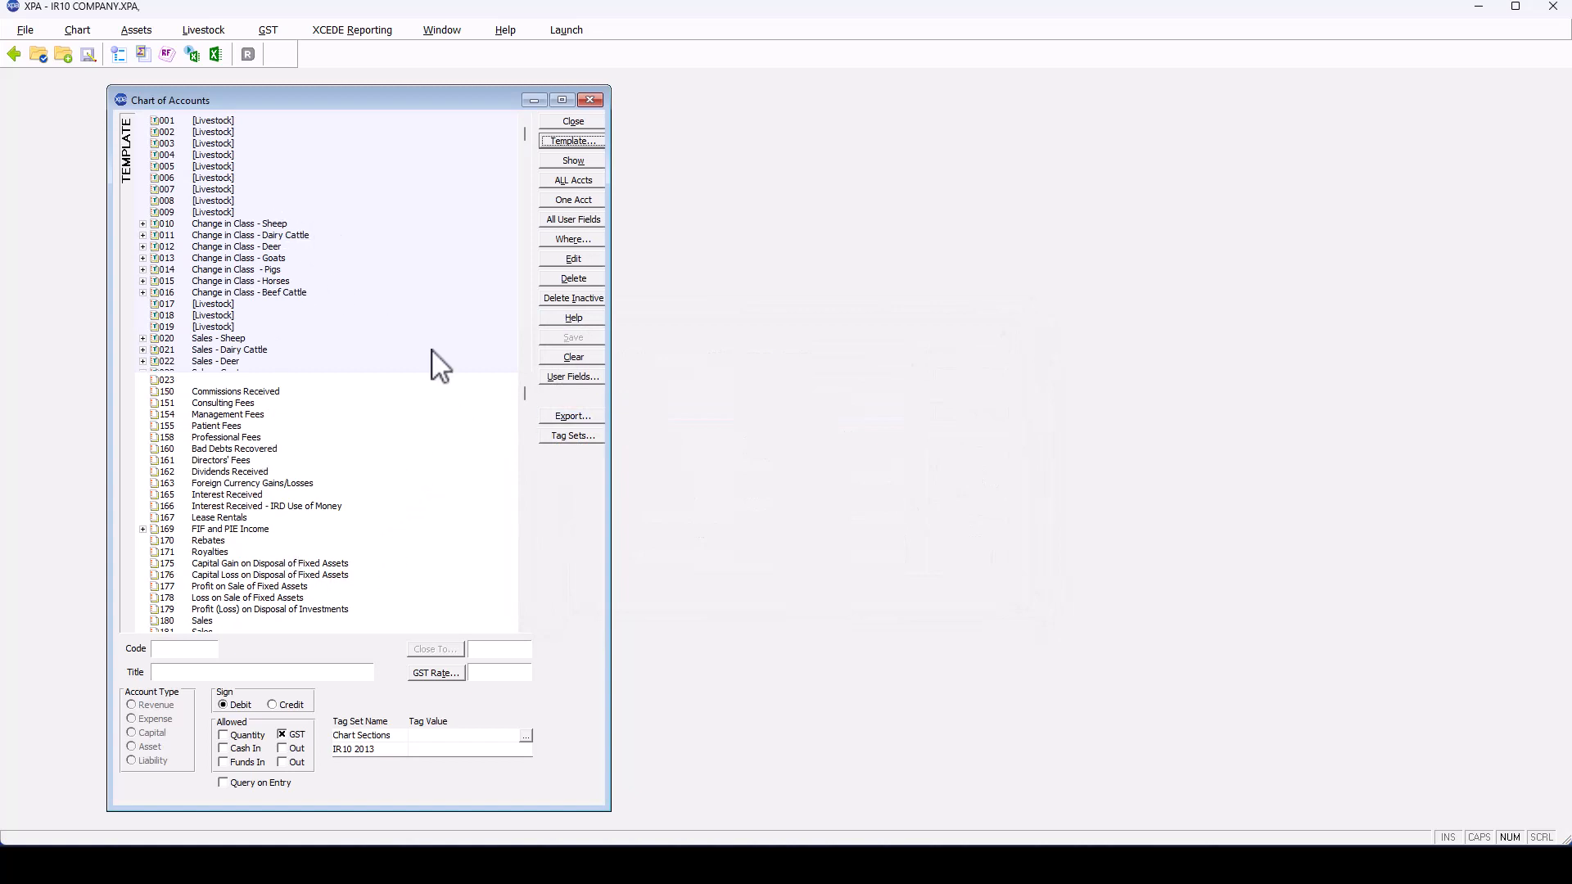
click(582, 181)
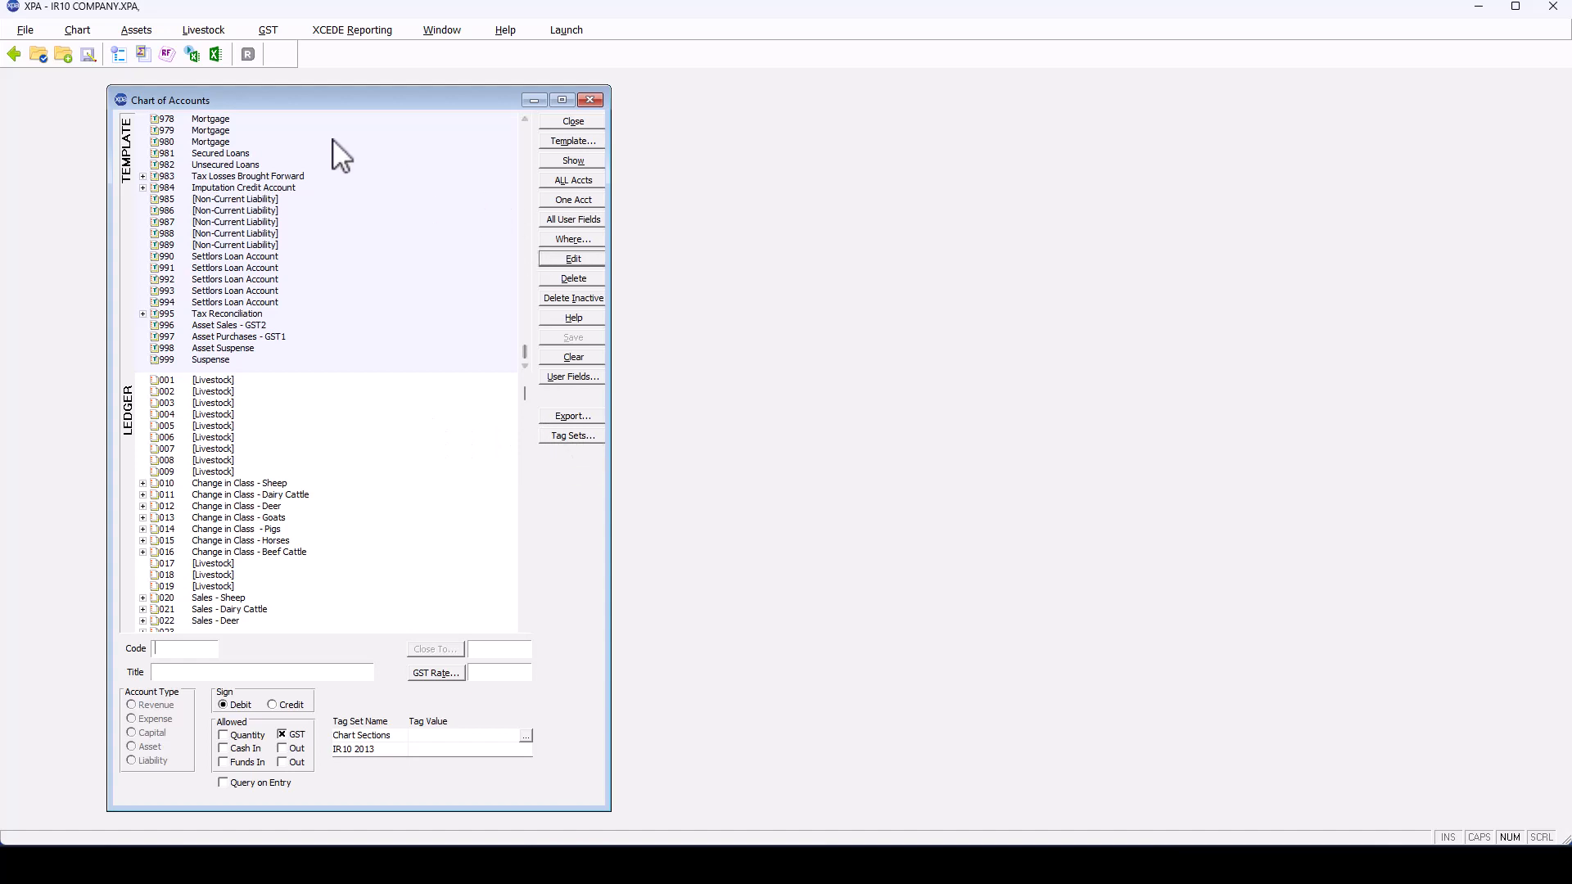
Copy the IR10 2013 Company tag set from IR10 CURRENT ACCOUNTS - COMPANY.XPA into the chart, keeping its name.
click(565, 438)
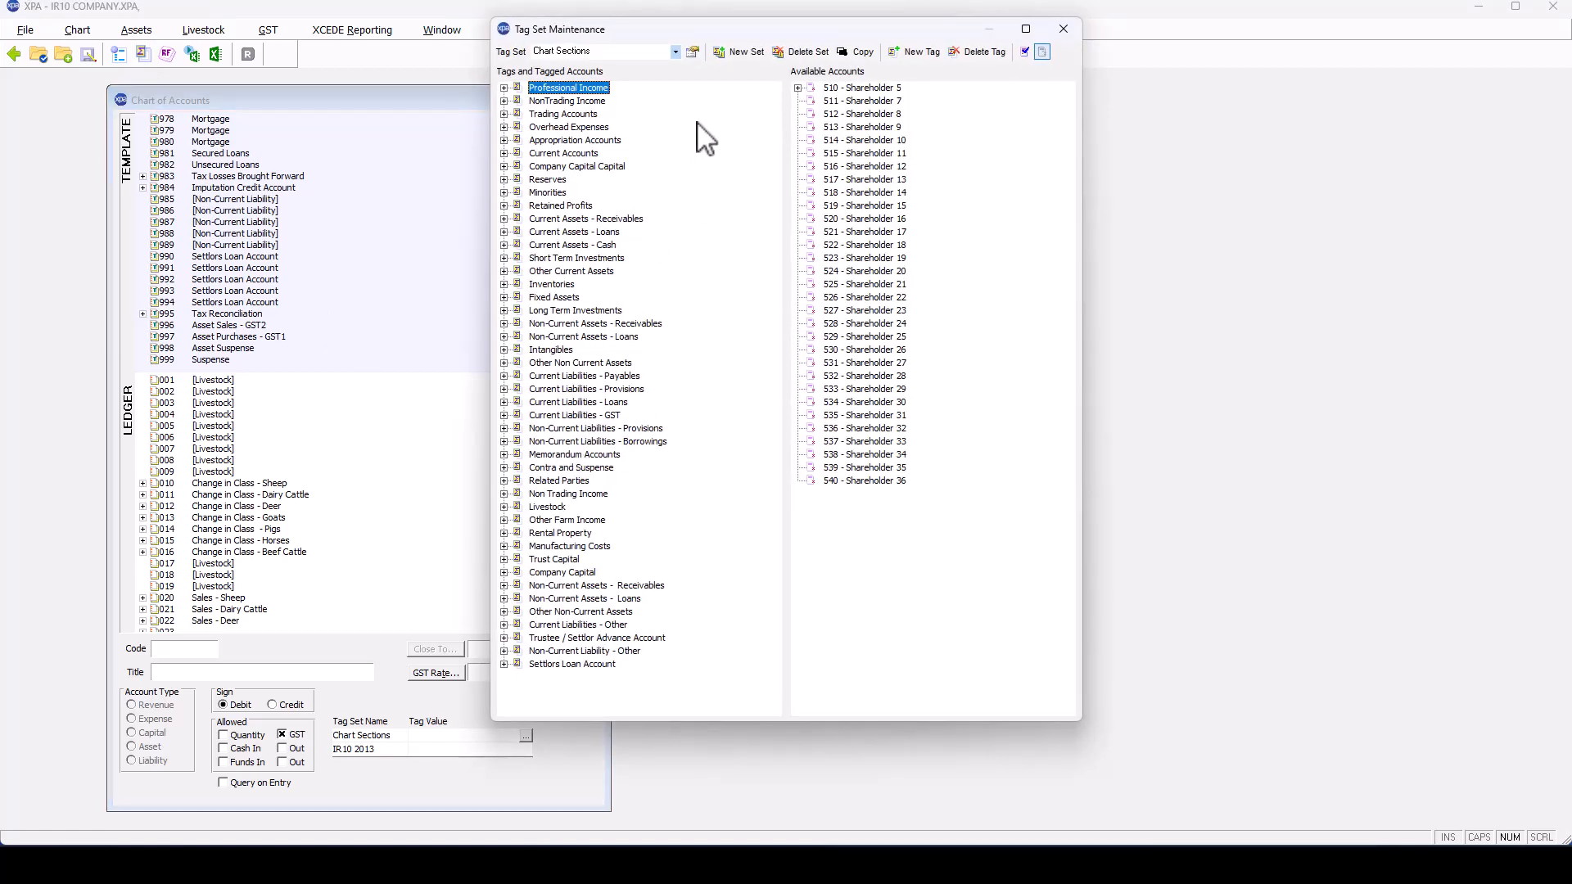
click(866, 51)
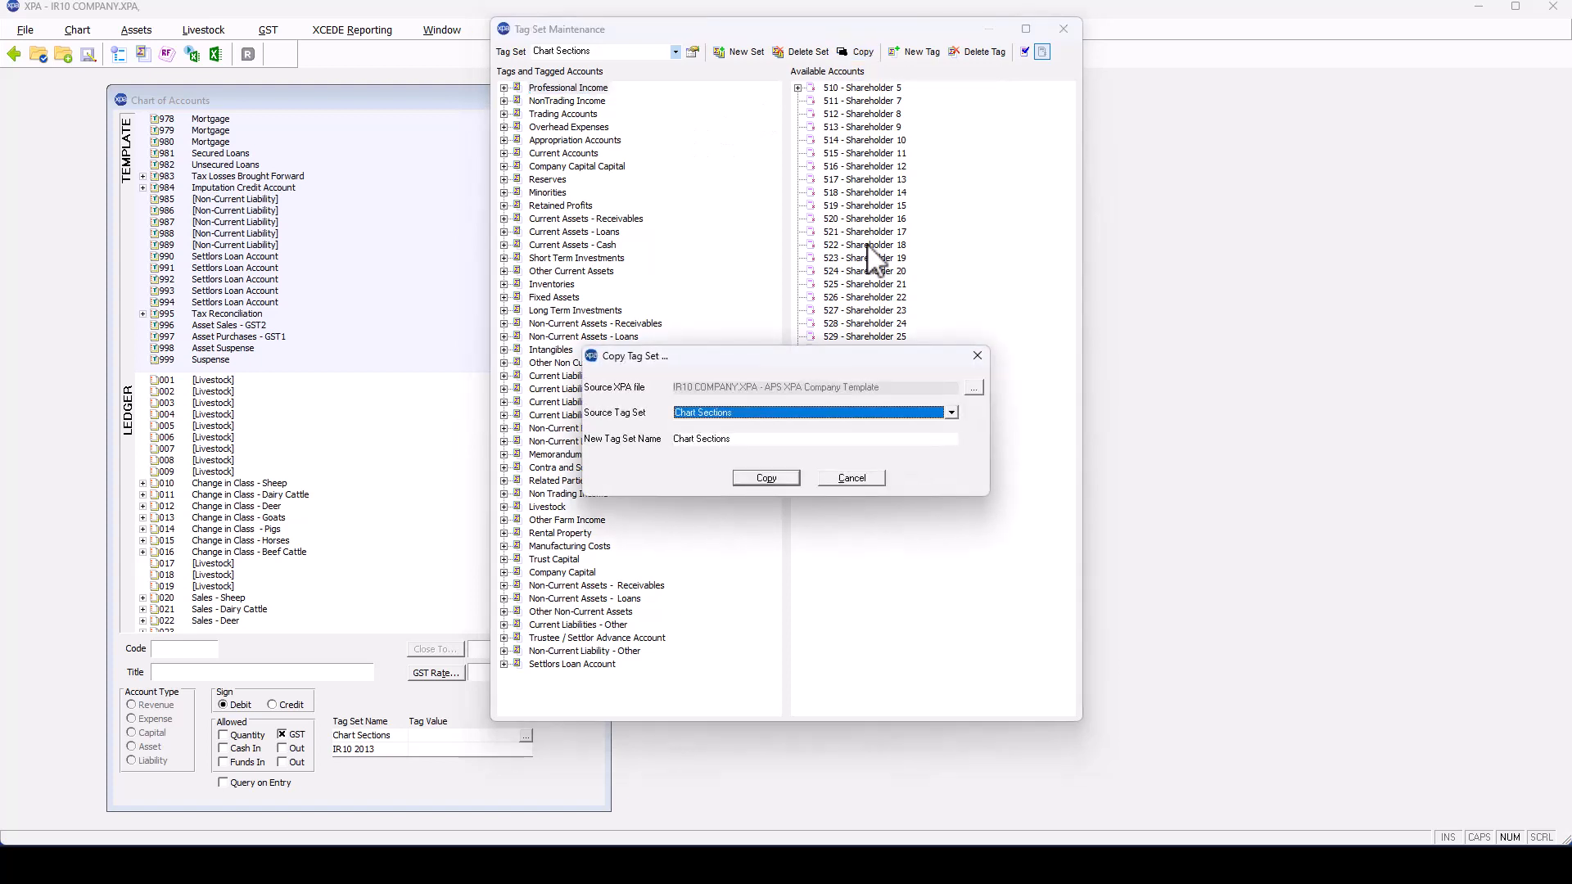
click(974, 387)
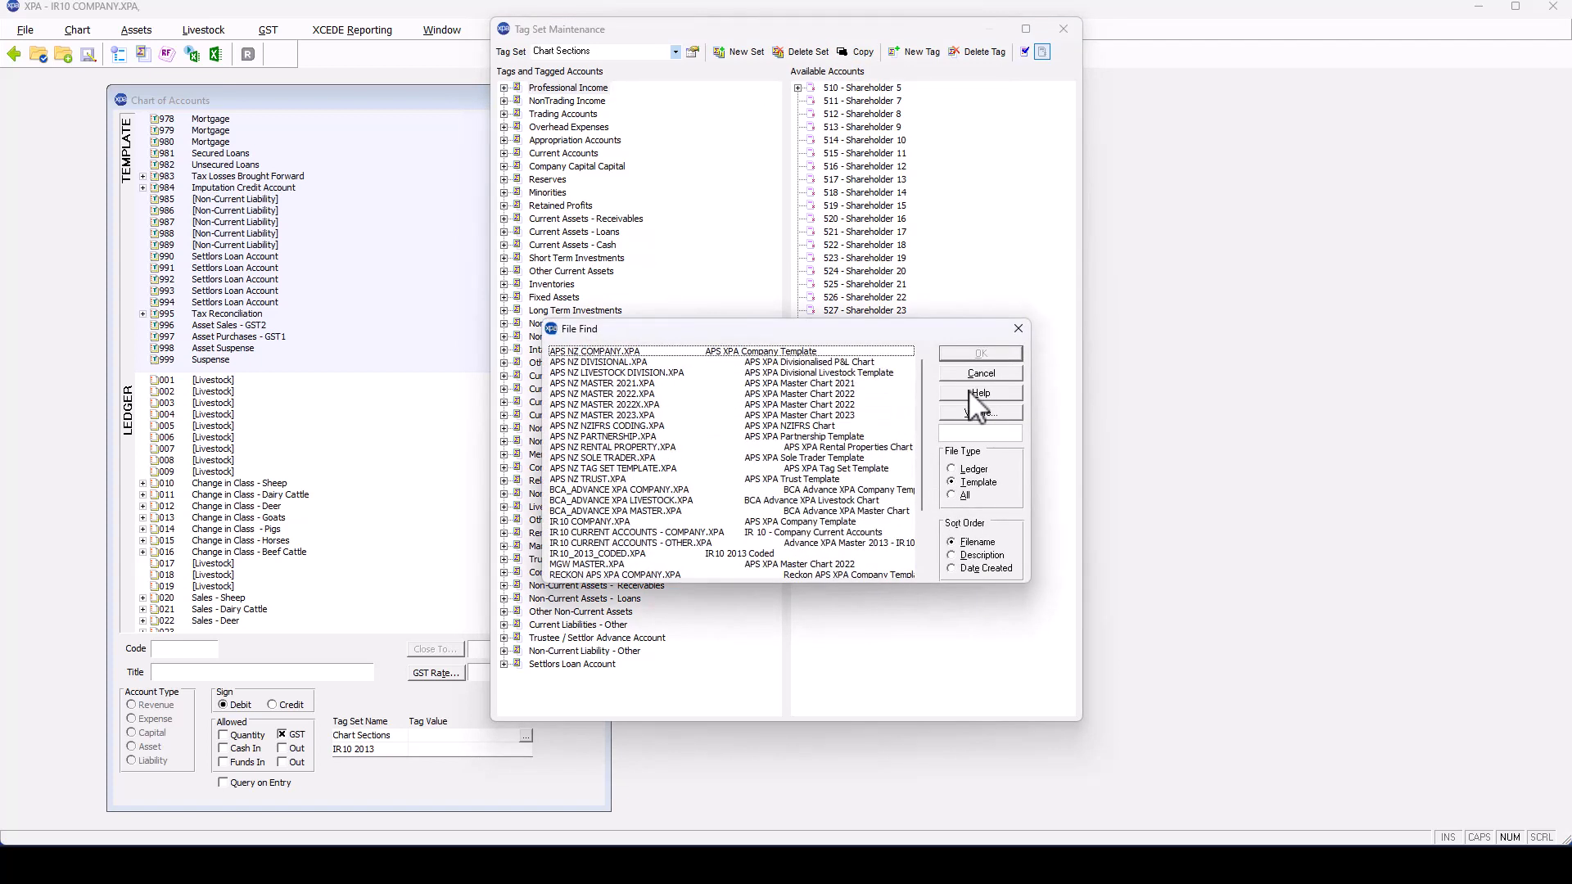
click(702, 533)
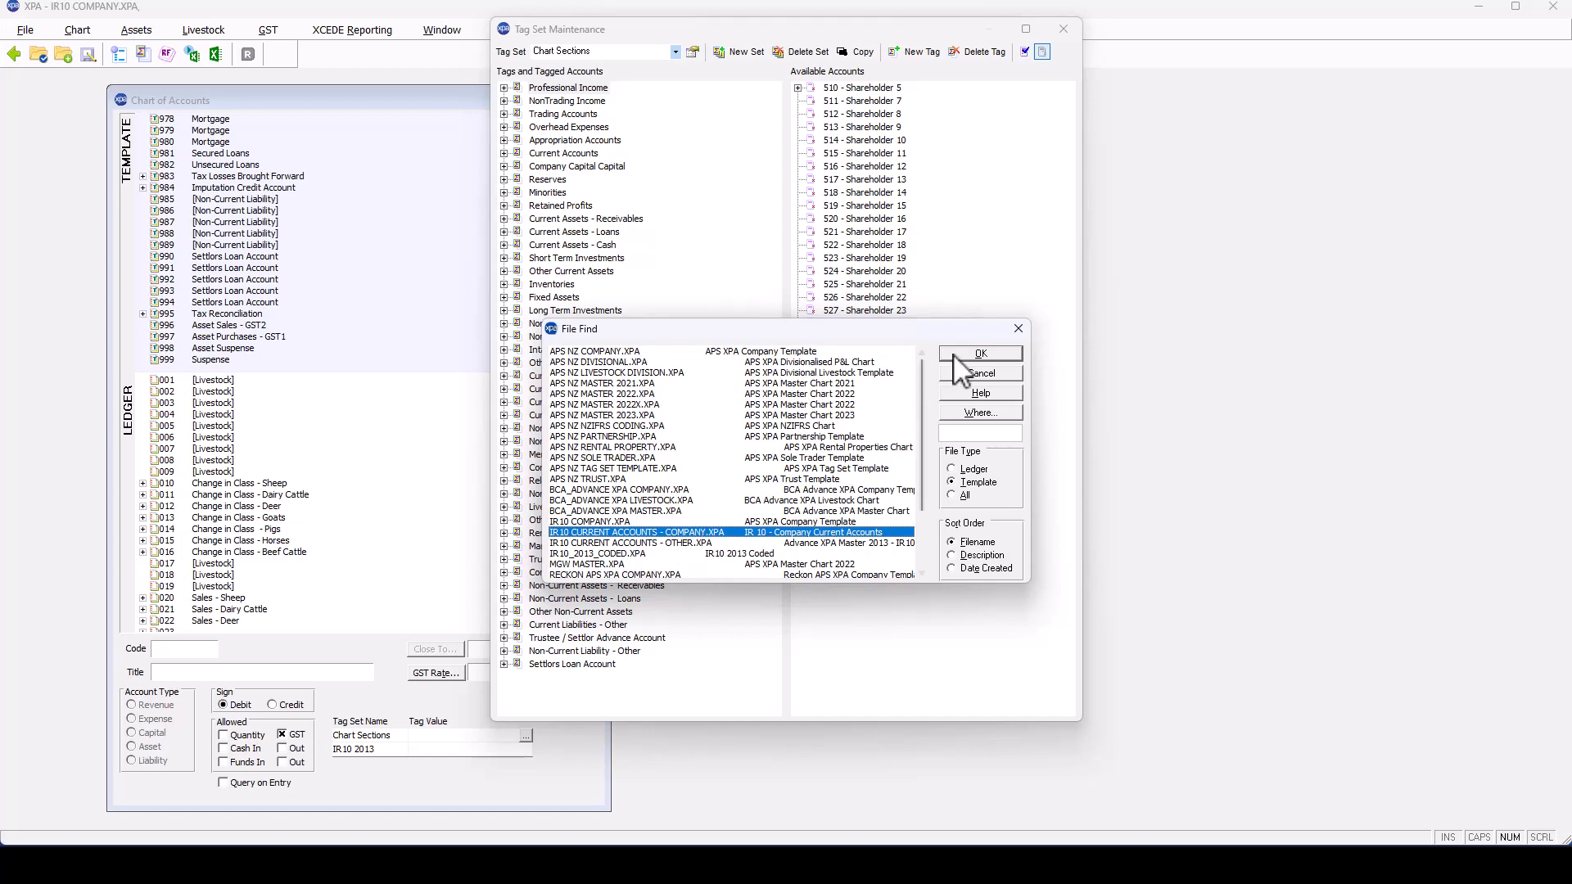
click(1005, 358)
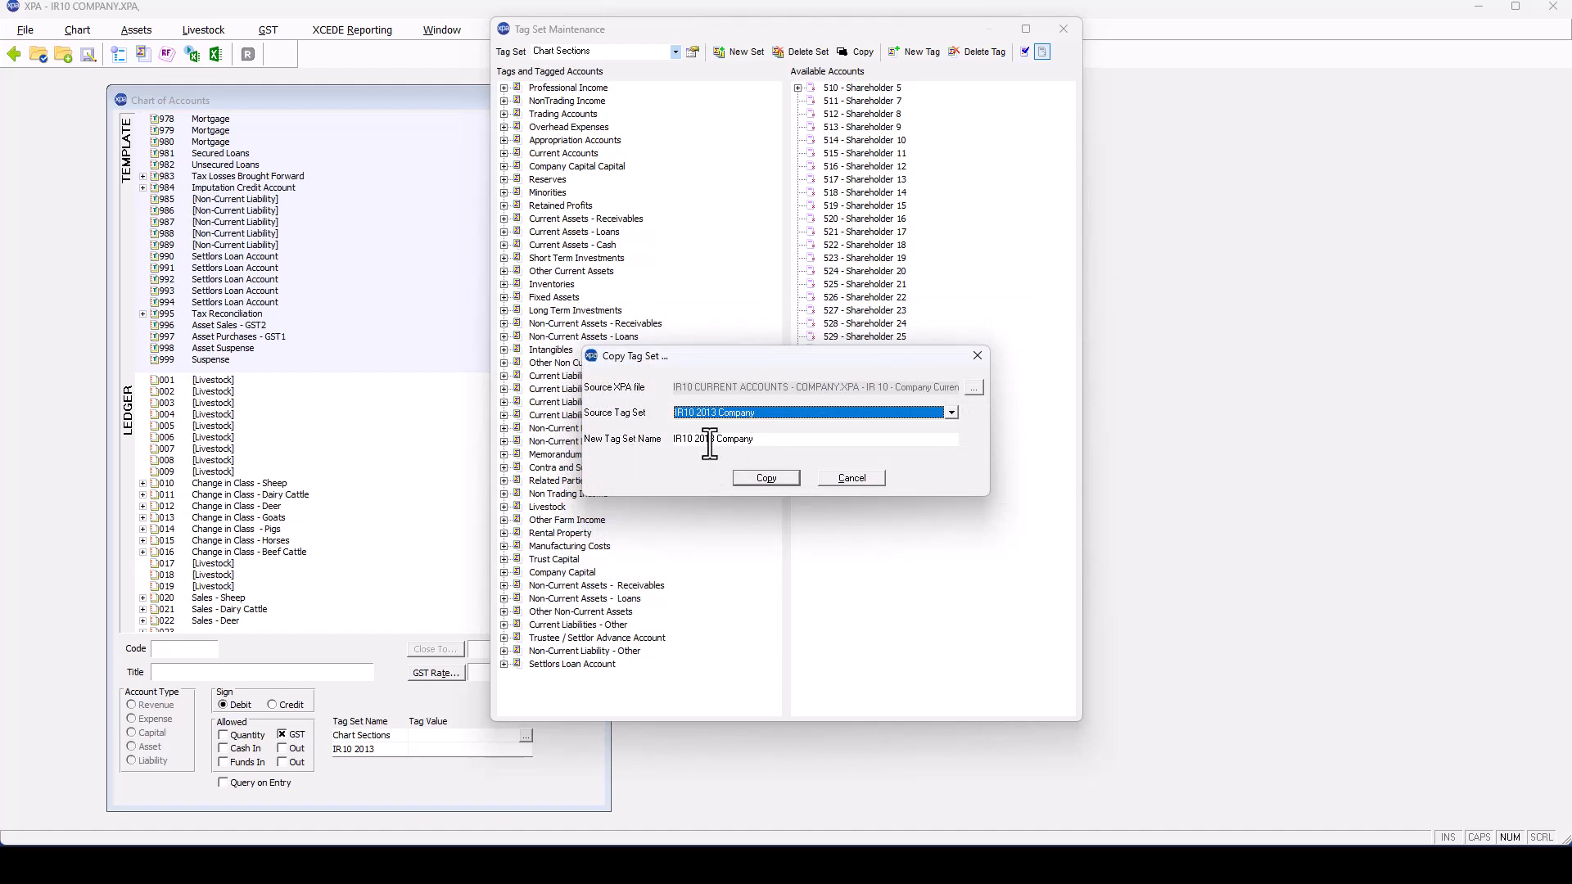
click(782, 478)
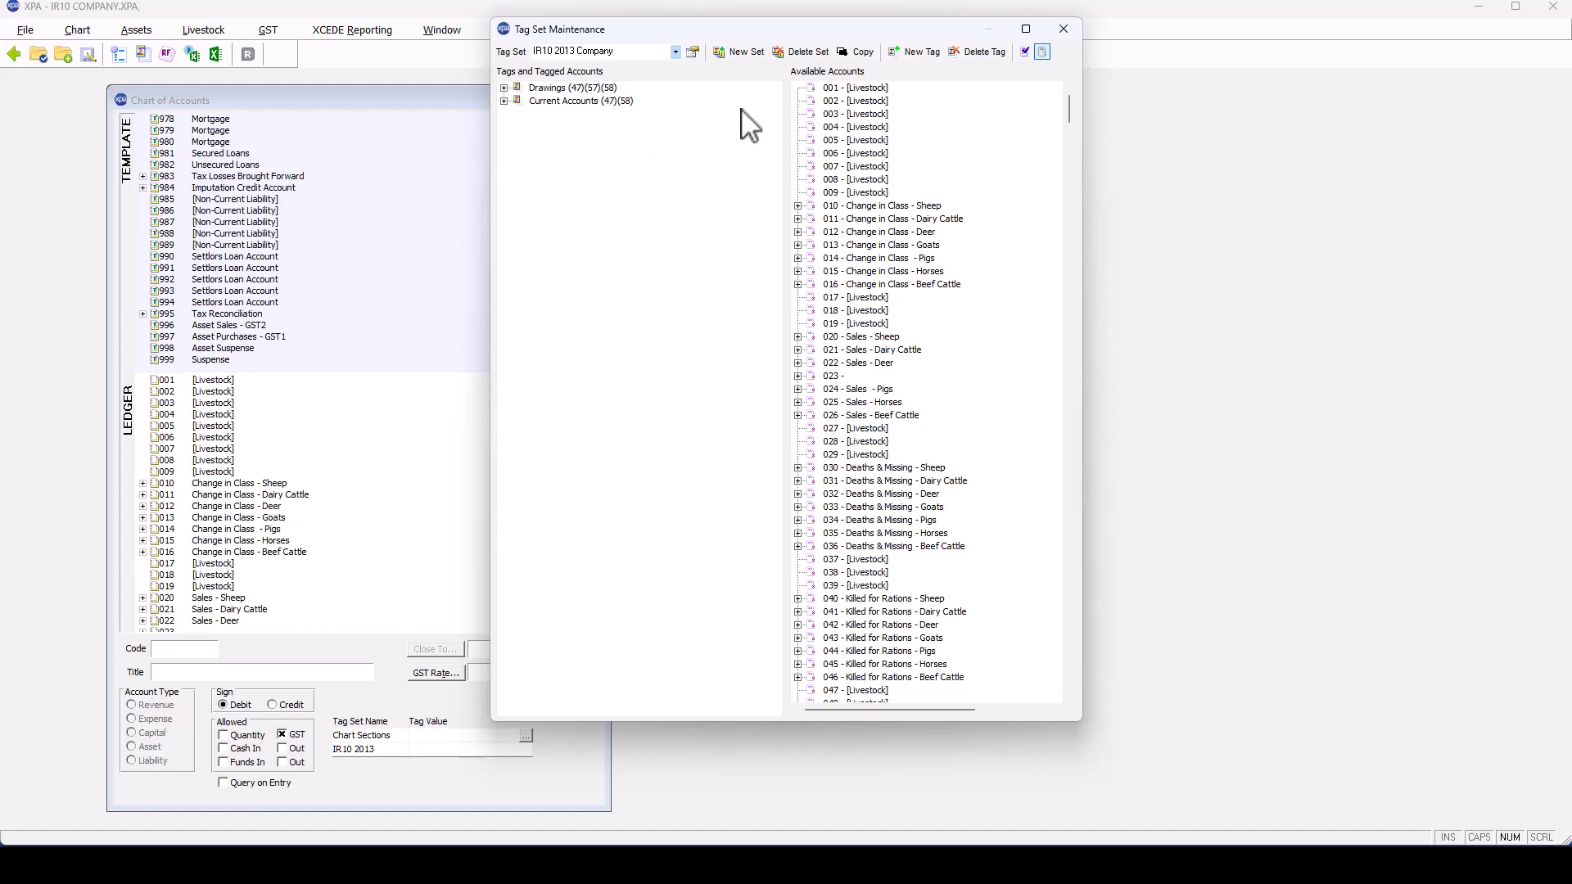
Start another tag set copy with APS NZ MASTER 2023.XPA as the source file and IR10 Coded as the source tag set.
click(859, 52)
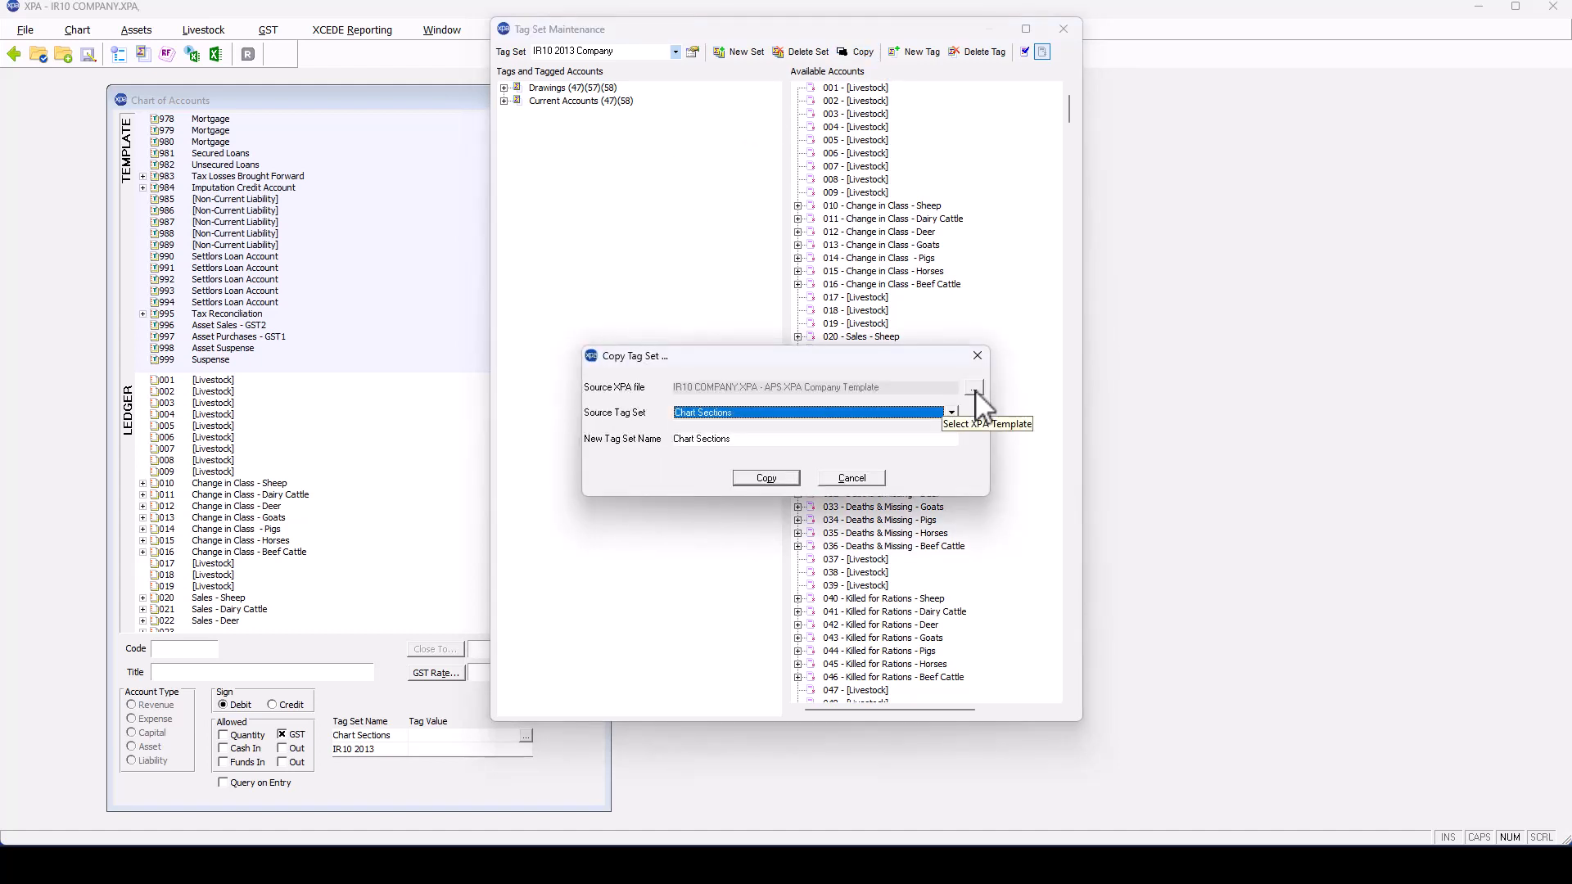
click(974, 388)
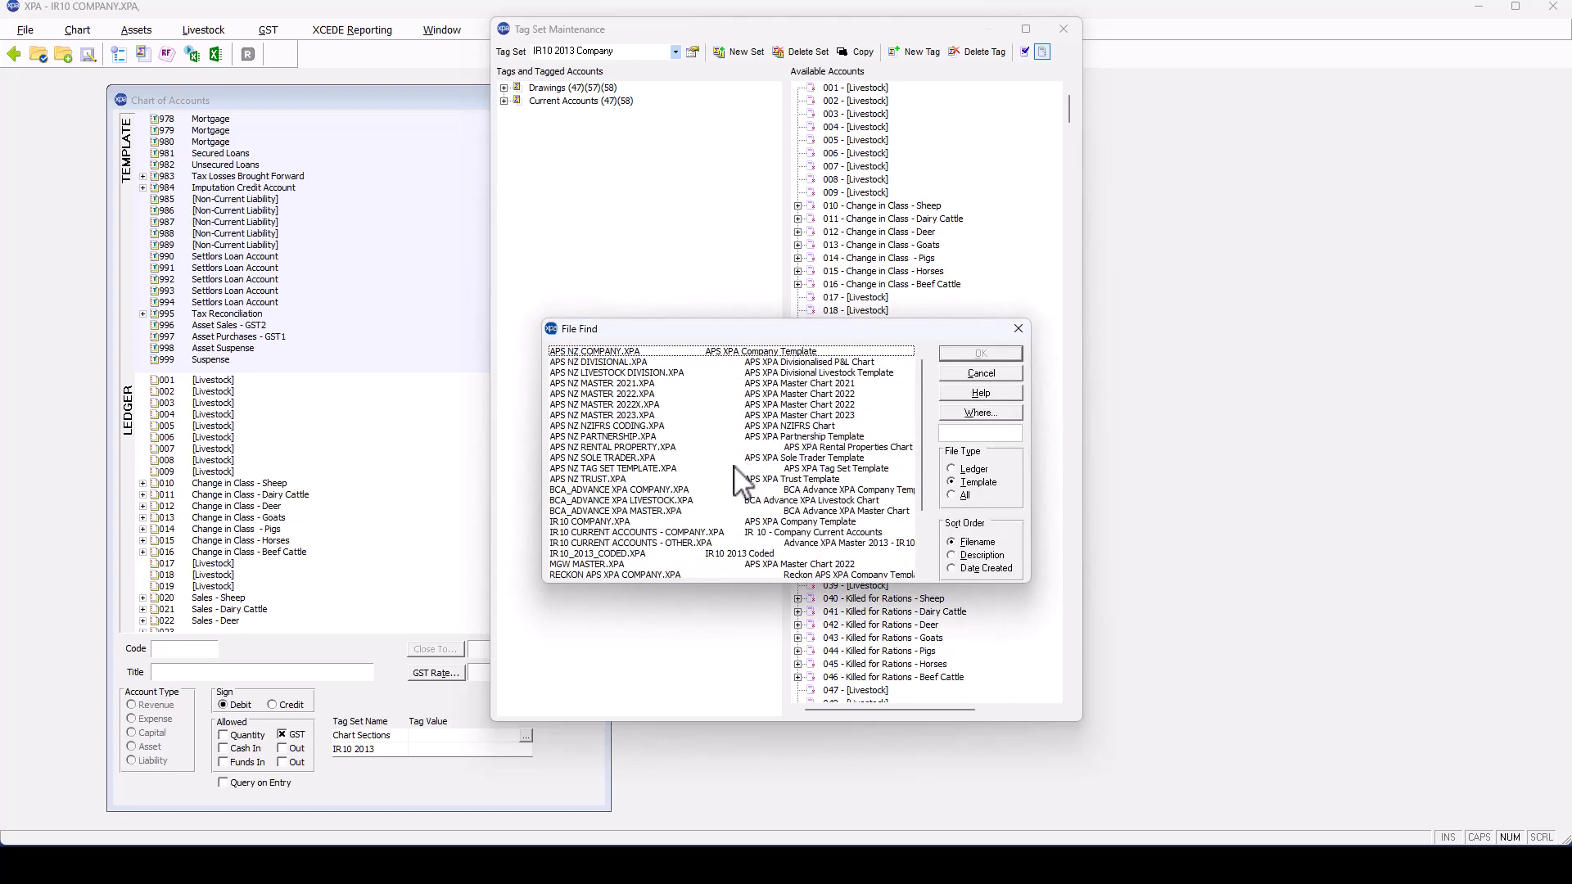
click(818, 415)
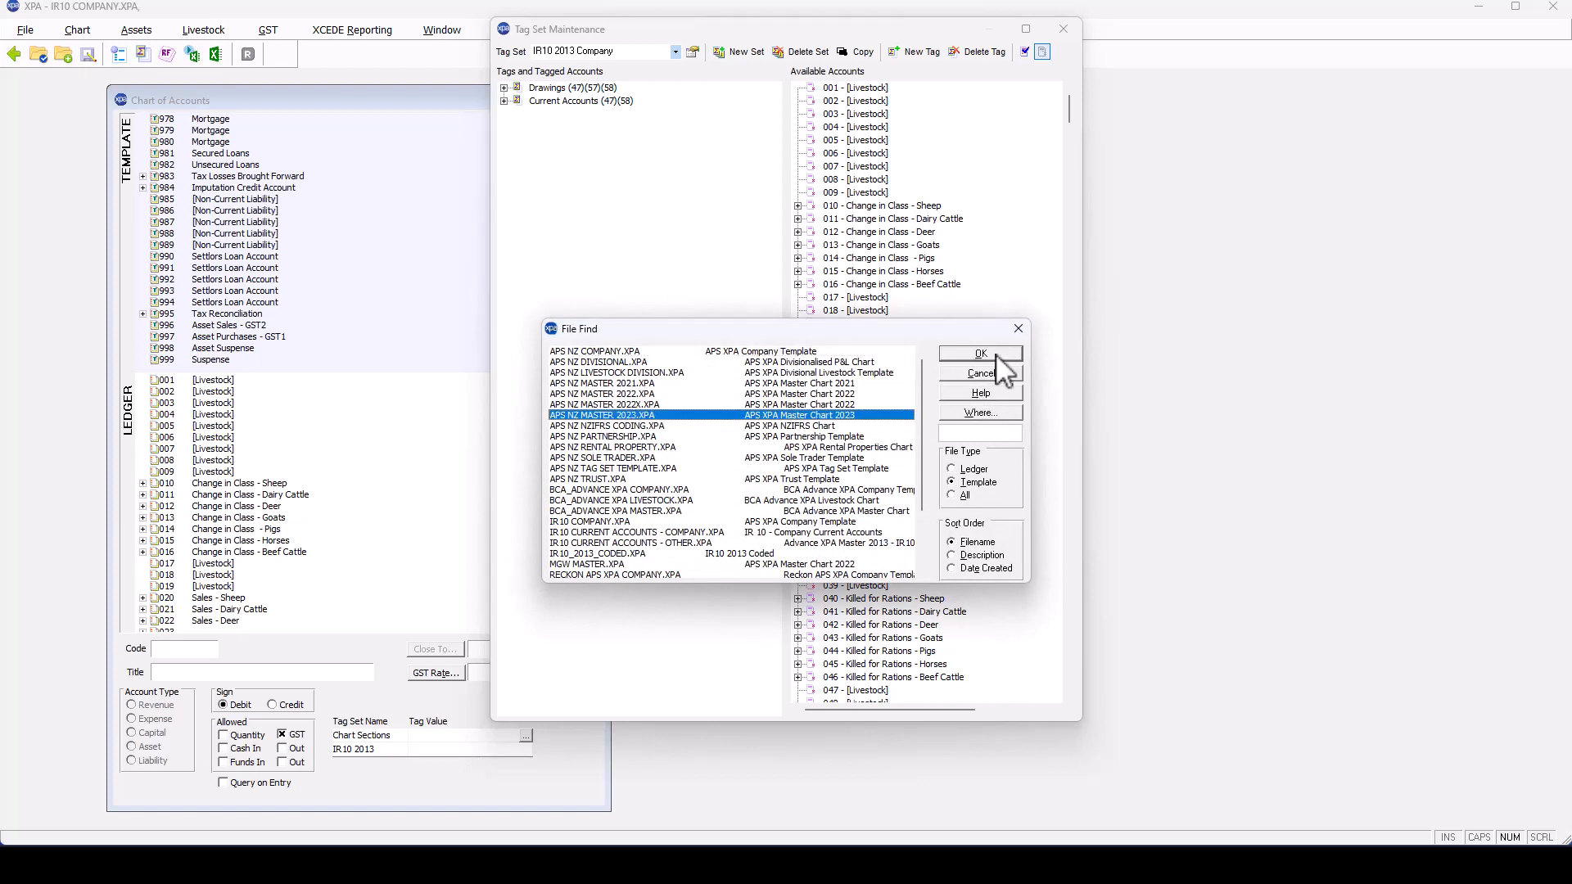
click(997, 357)
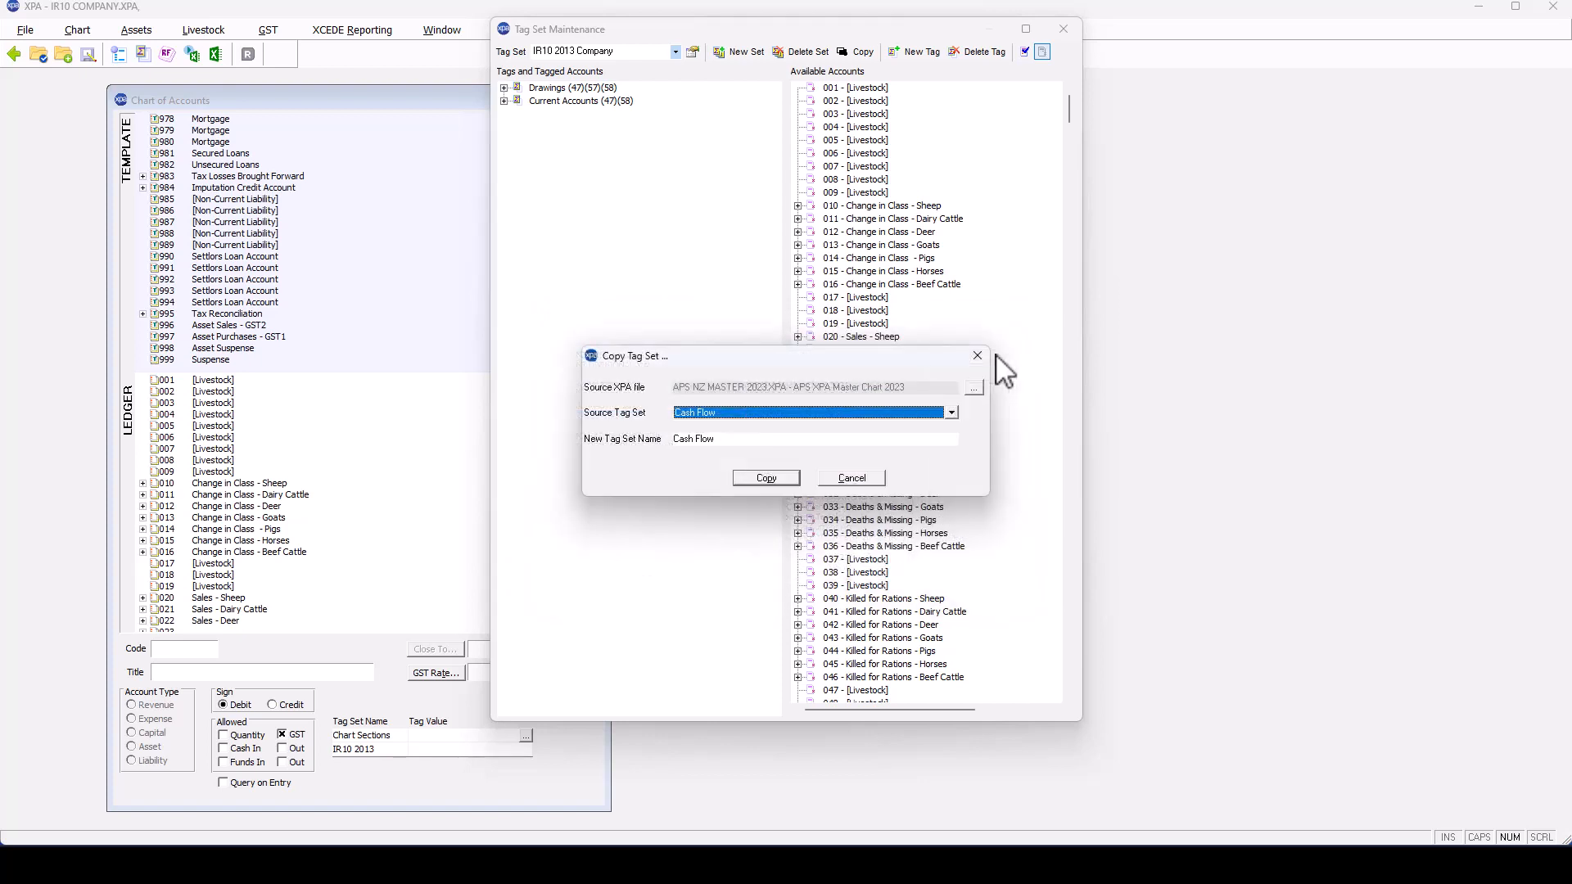
click(951, 412)
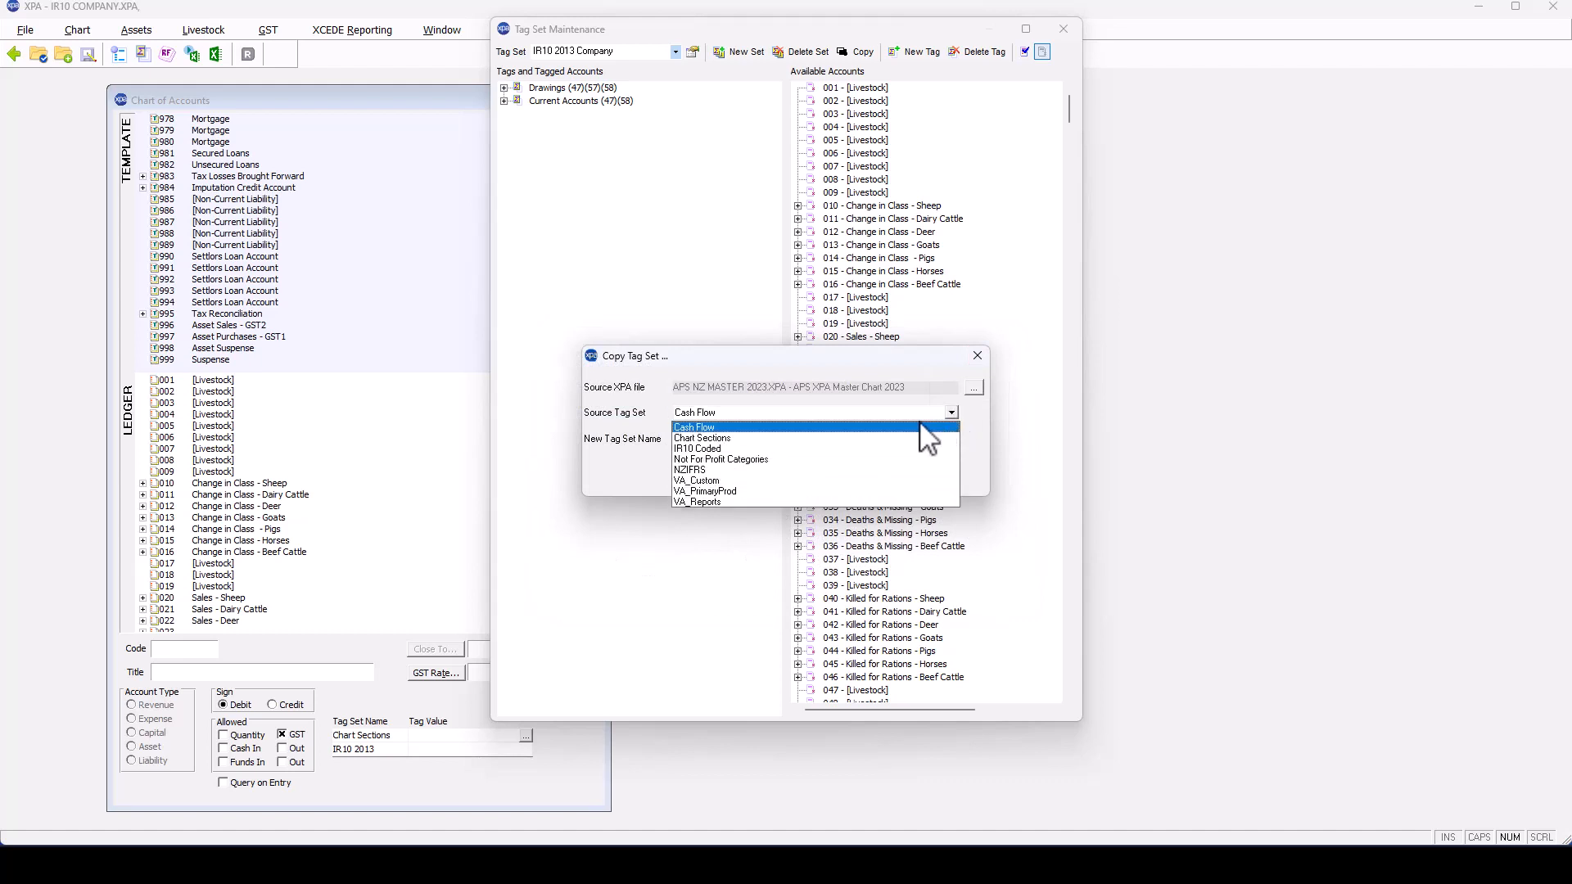
click(718, 450)
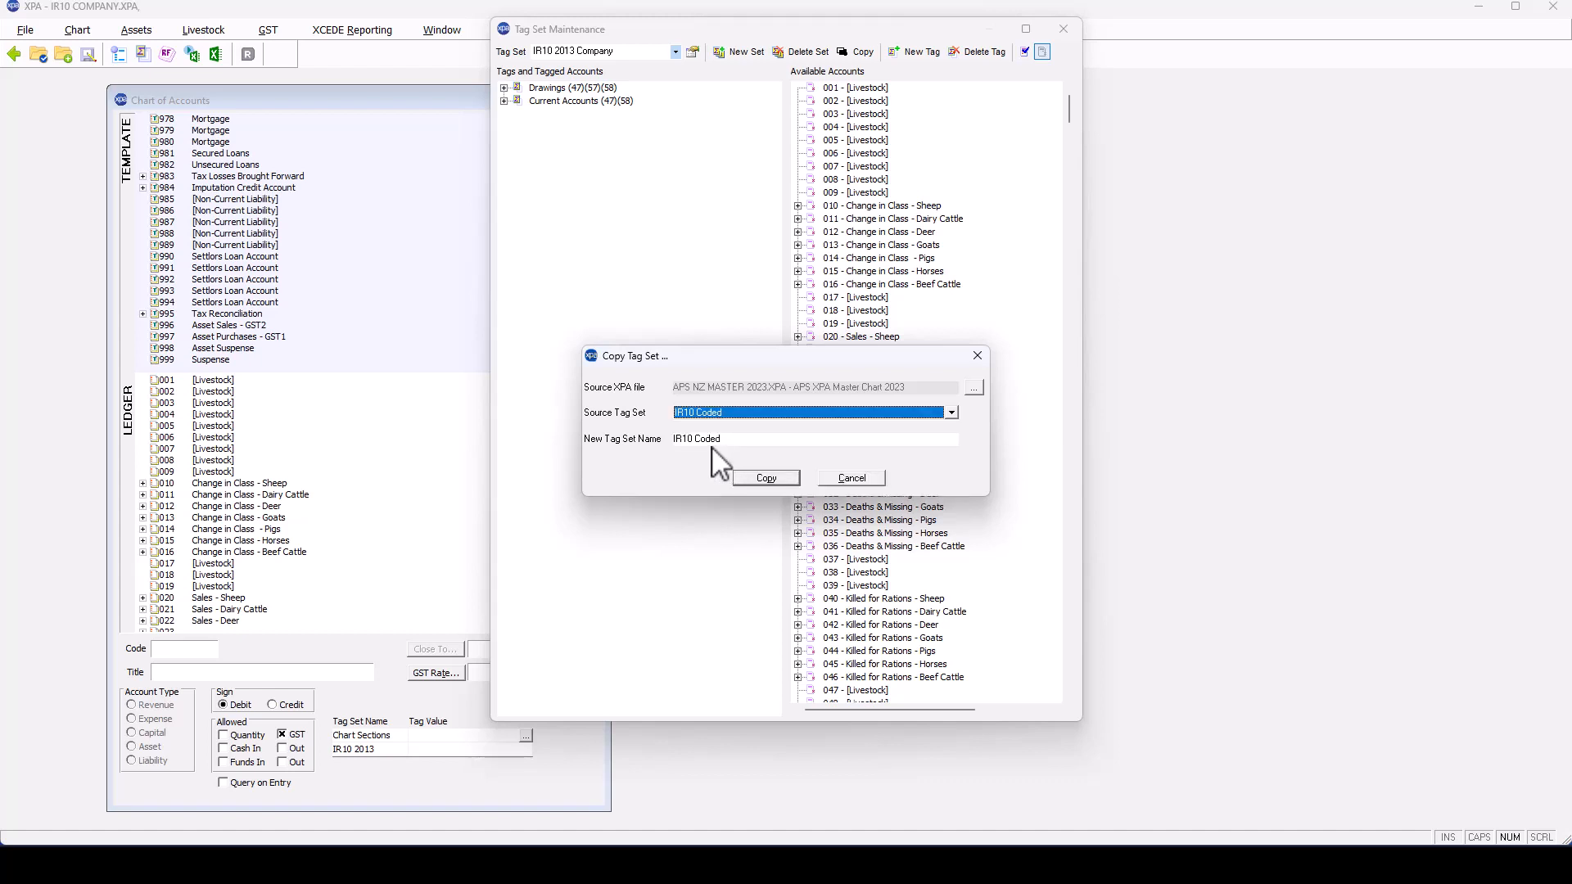
Name the copy IR10 2013 Company and merge it into the existing tag set, keeping the tags that exist only on the ledger.
drag(720, 440, 700, 448)
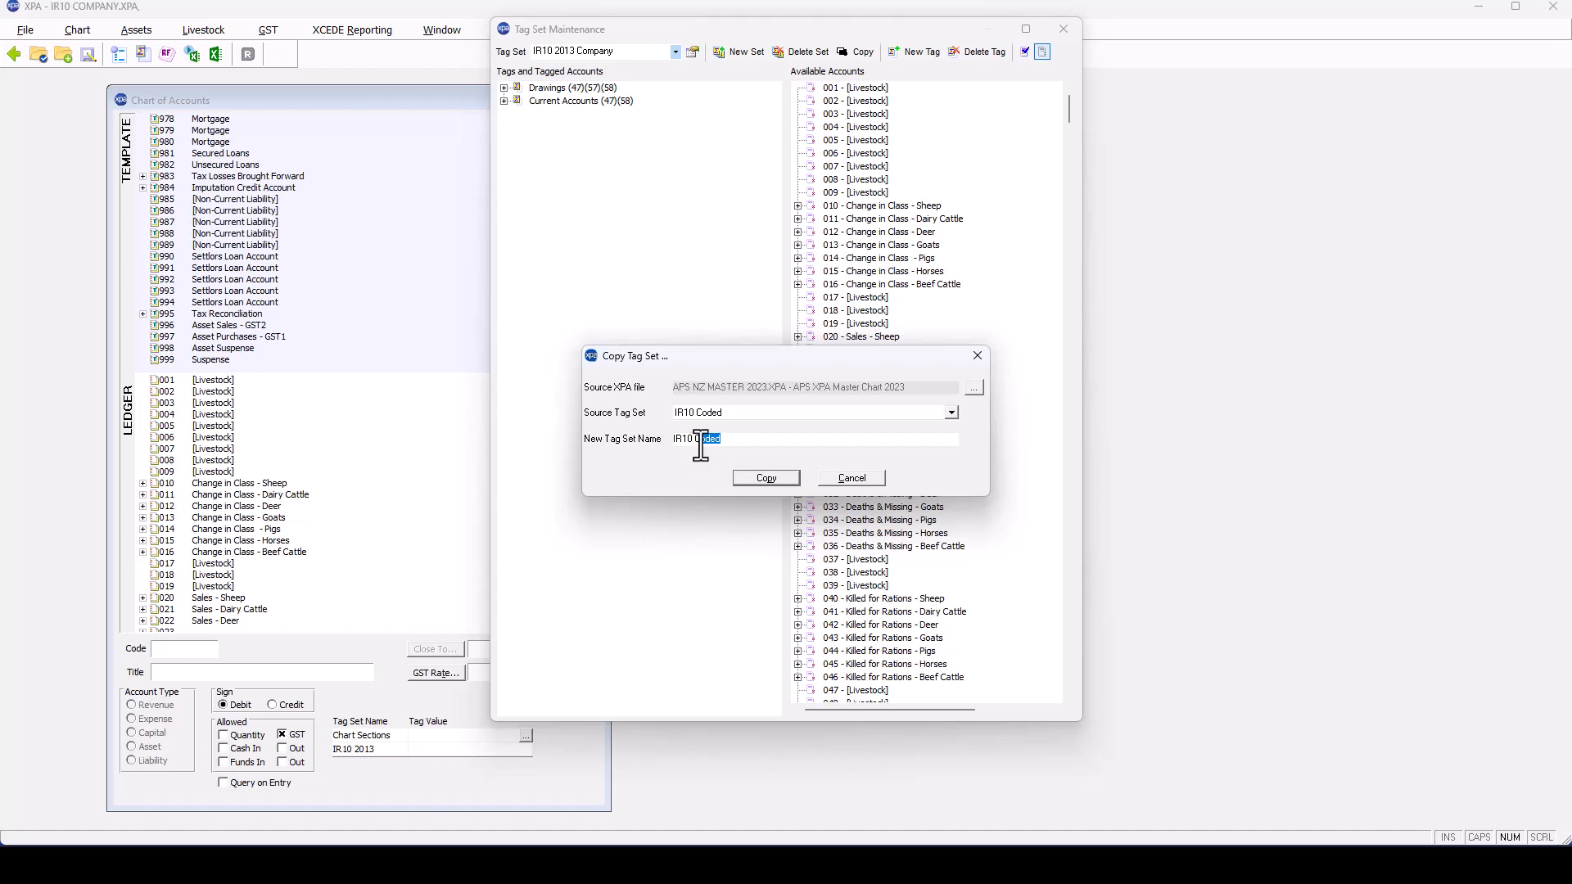
key(BackSpace)
text(mpany)
click(787, 479)
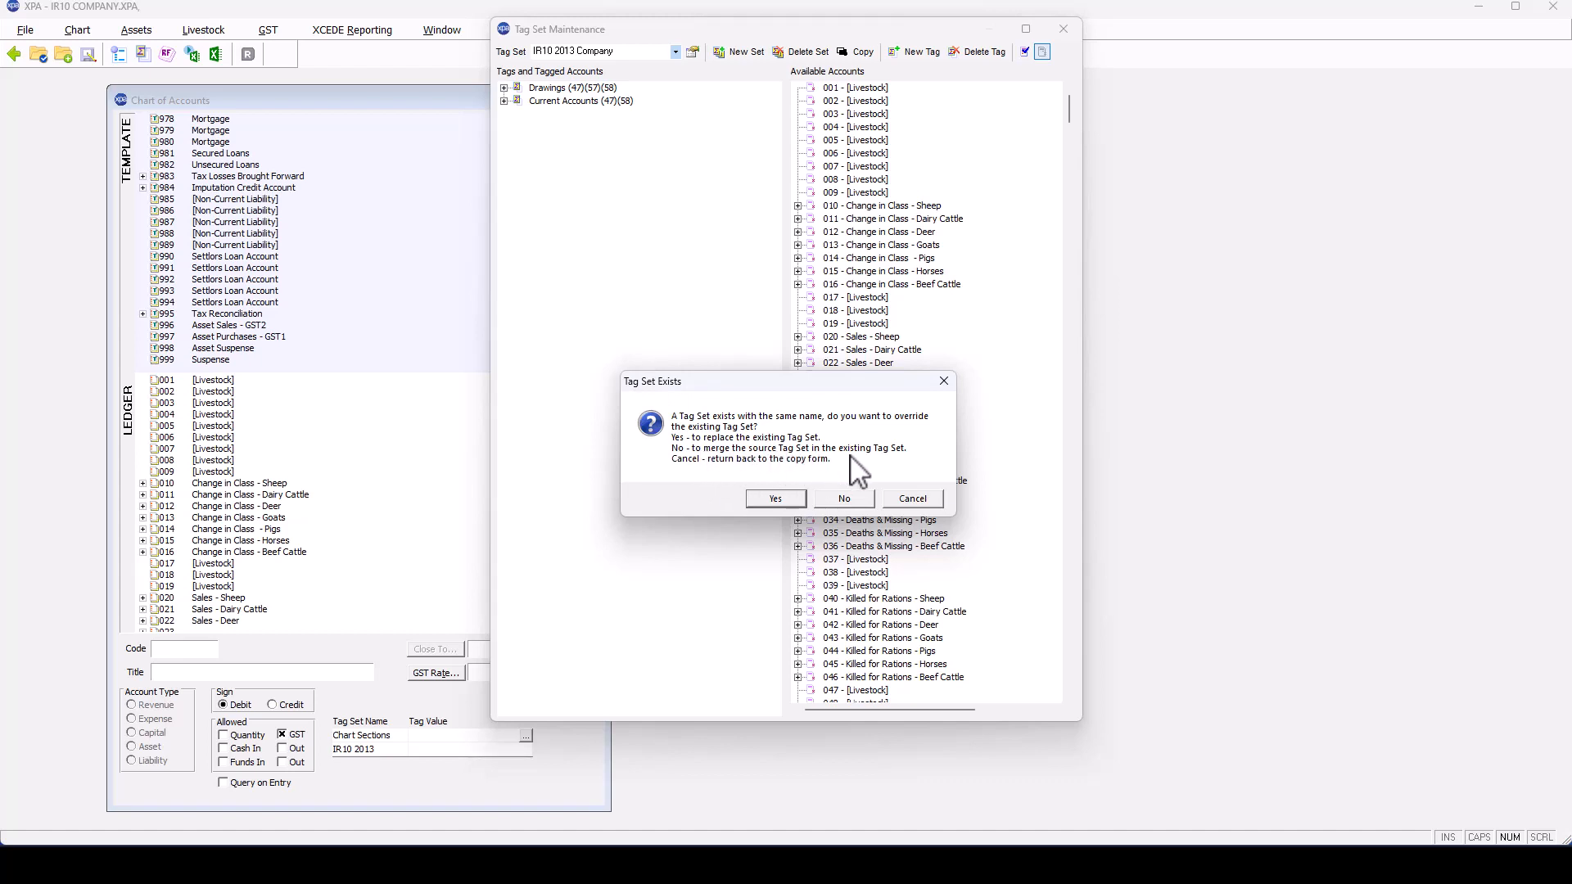
click(857, 501)
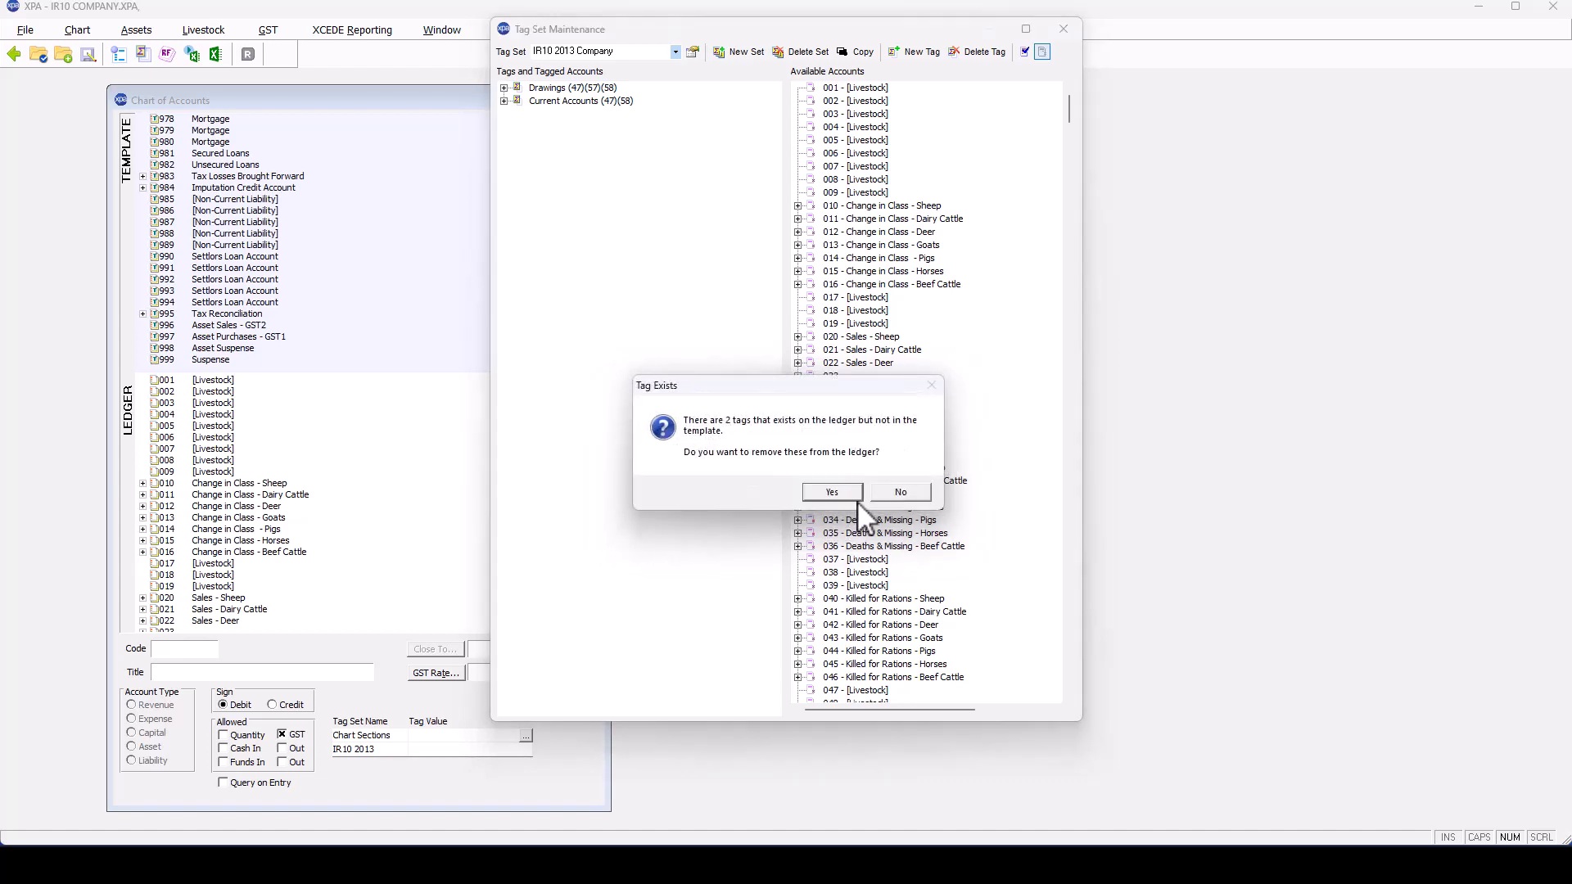
click(915, 493)
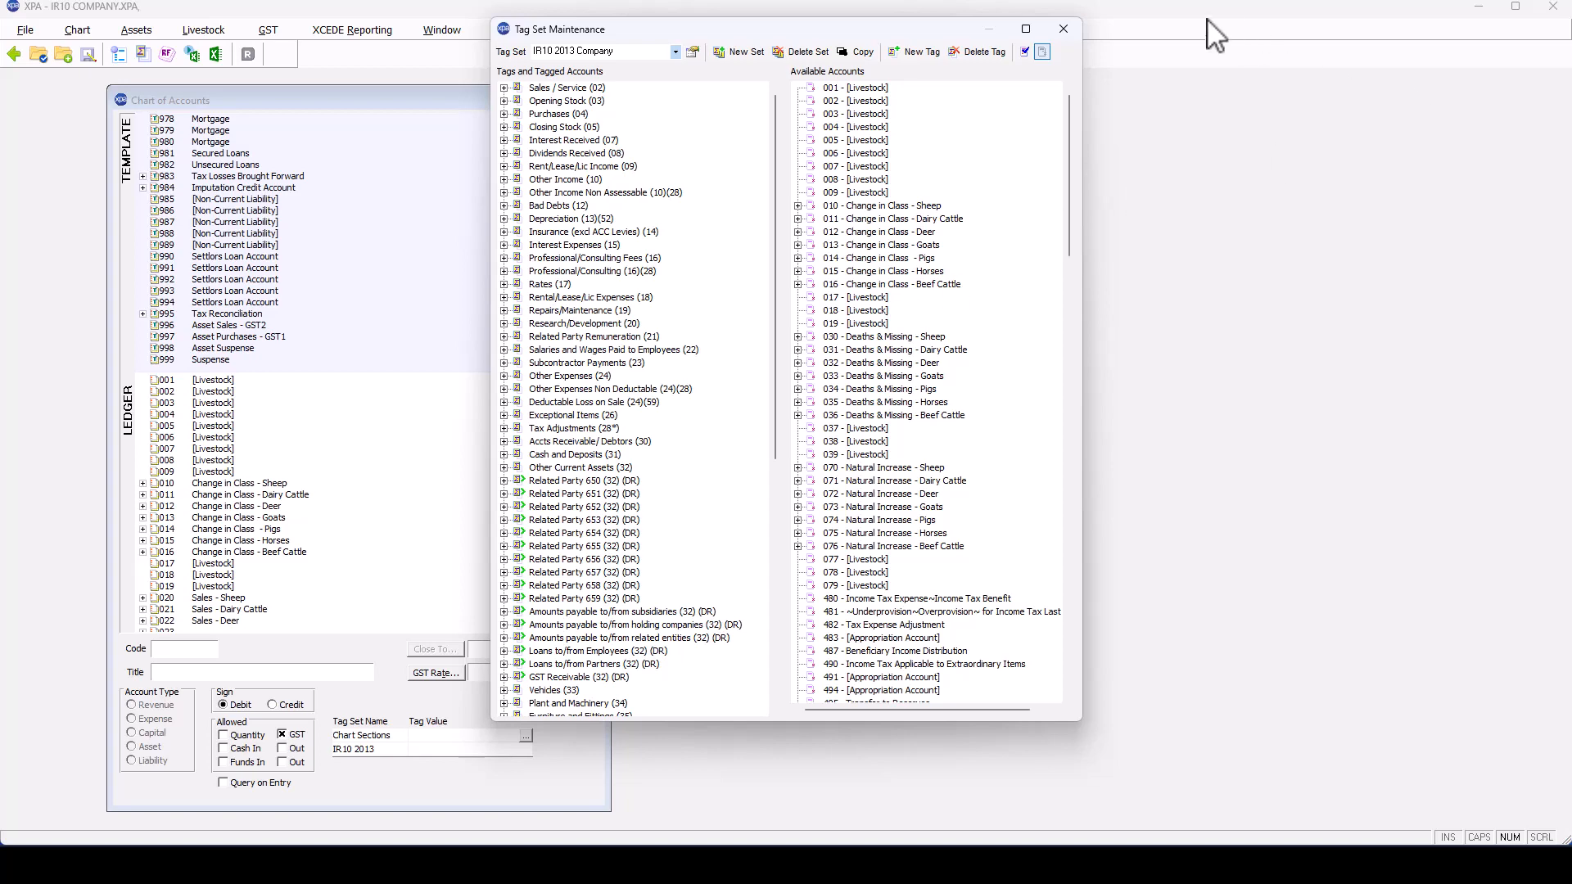
Close the tag set and chart windows, and open the template file APS NZ MASTER 2023.XPA, compacting the current file.
click(1062, 29)
click(589, 99)
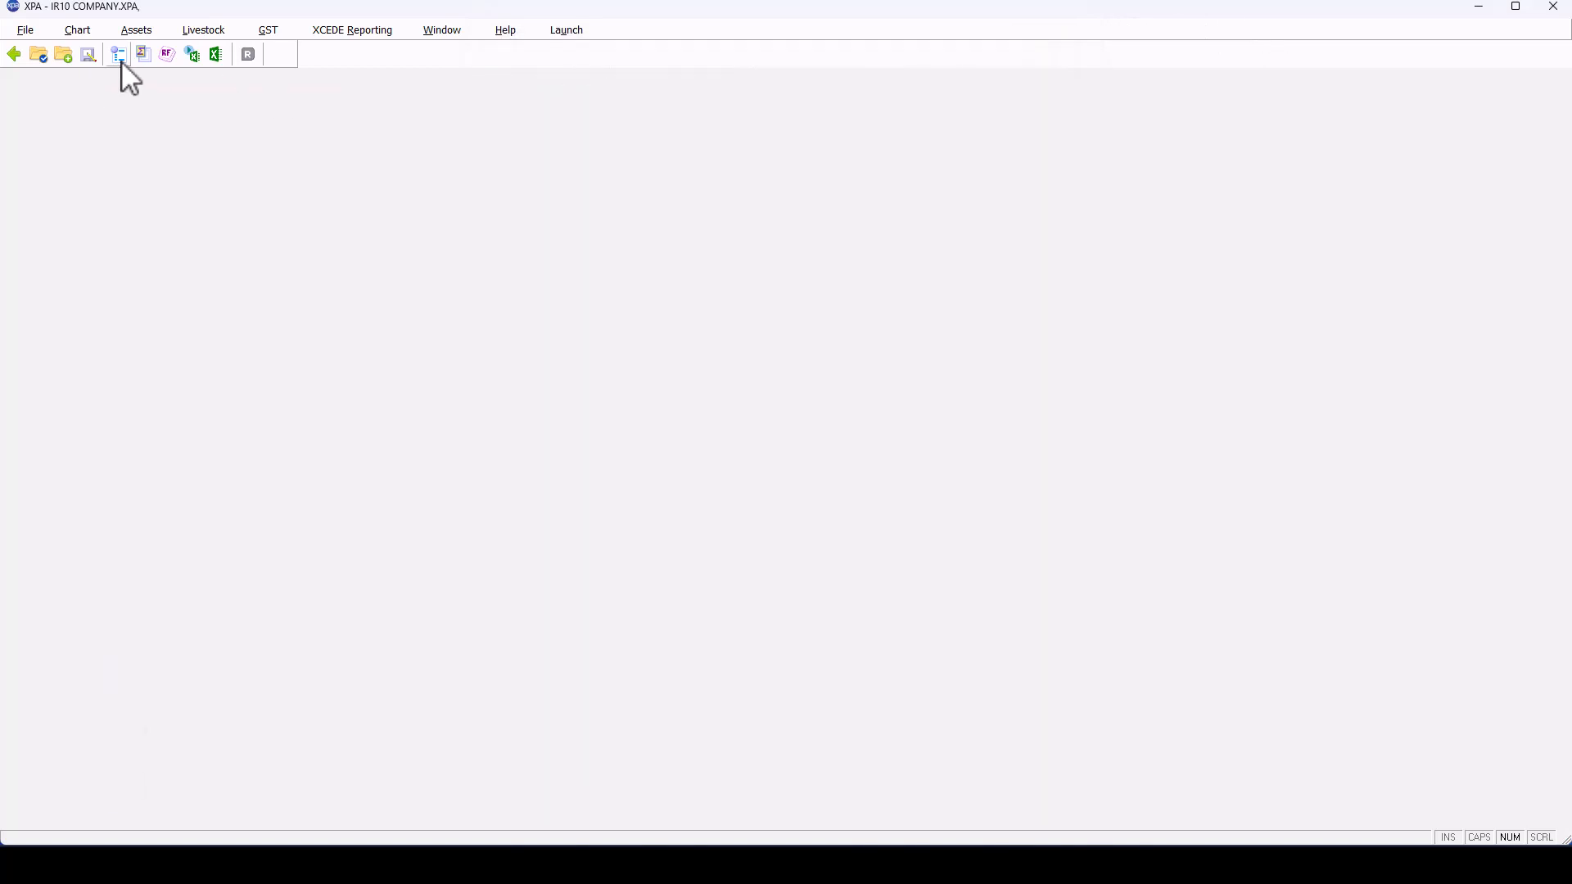
click(39, 56)
click(68, 169)
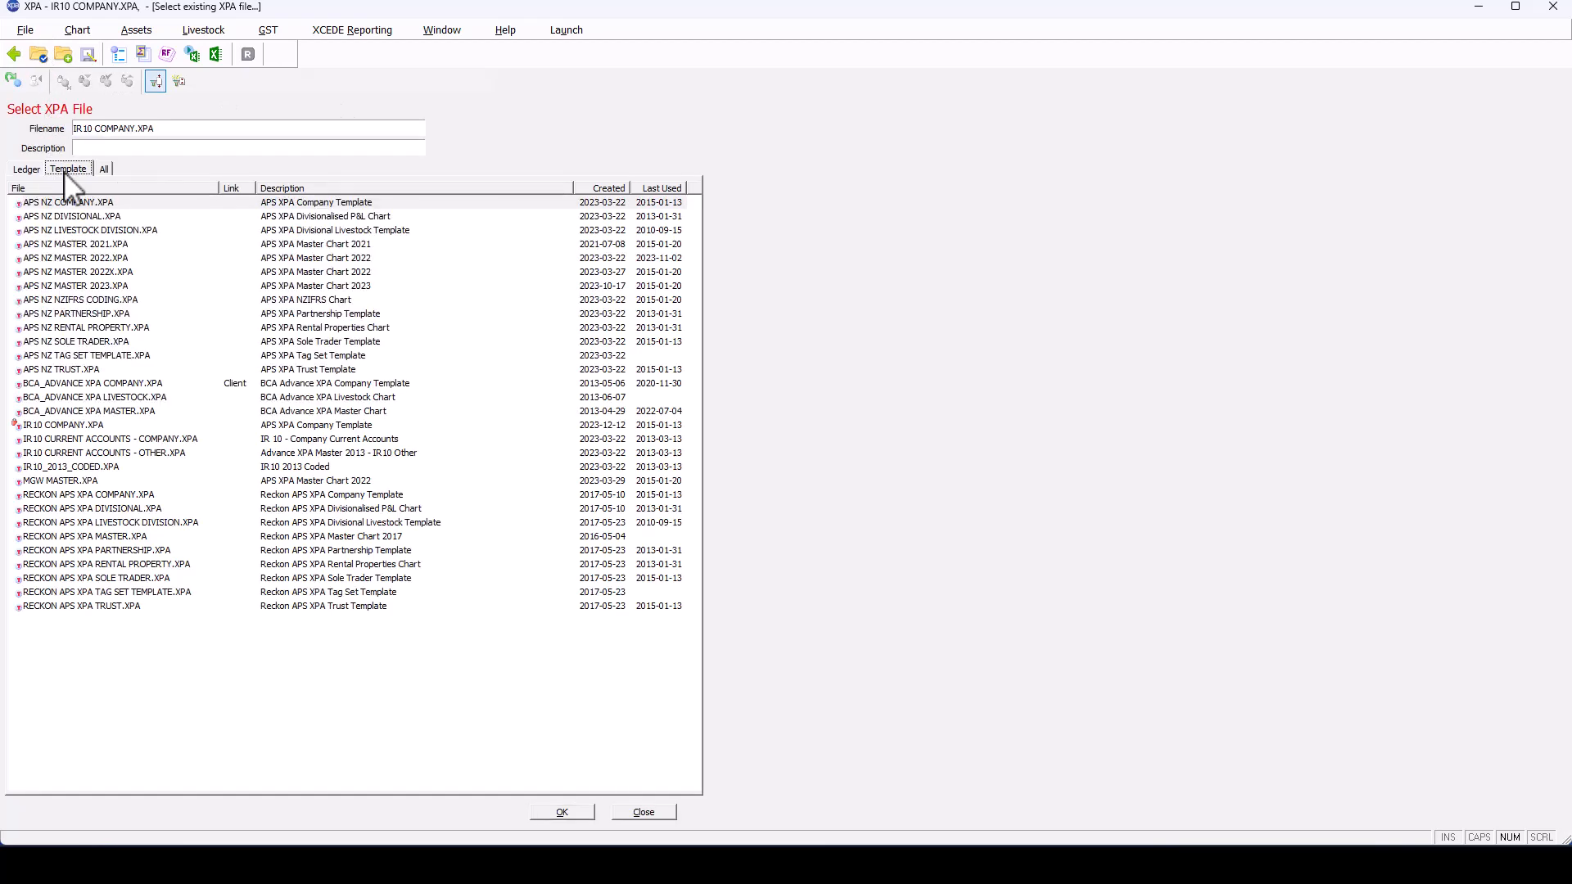
double_click(85, 286)
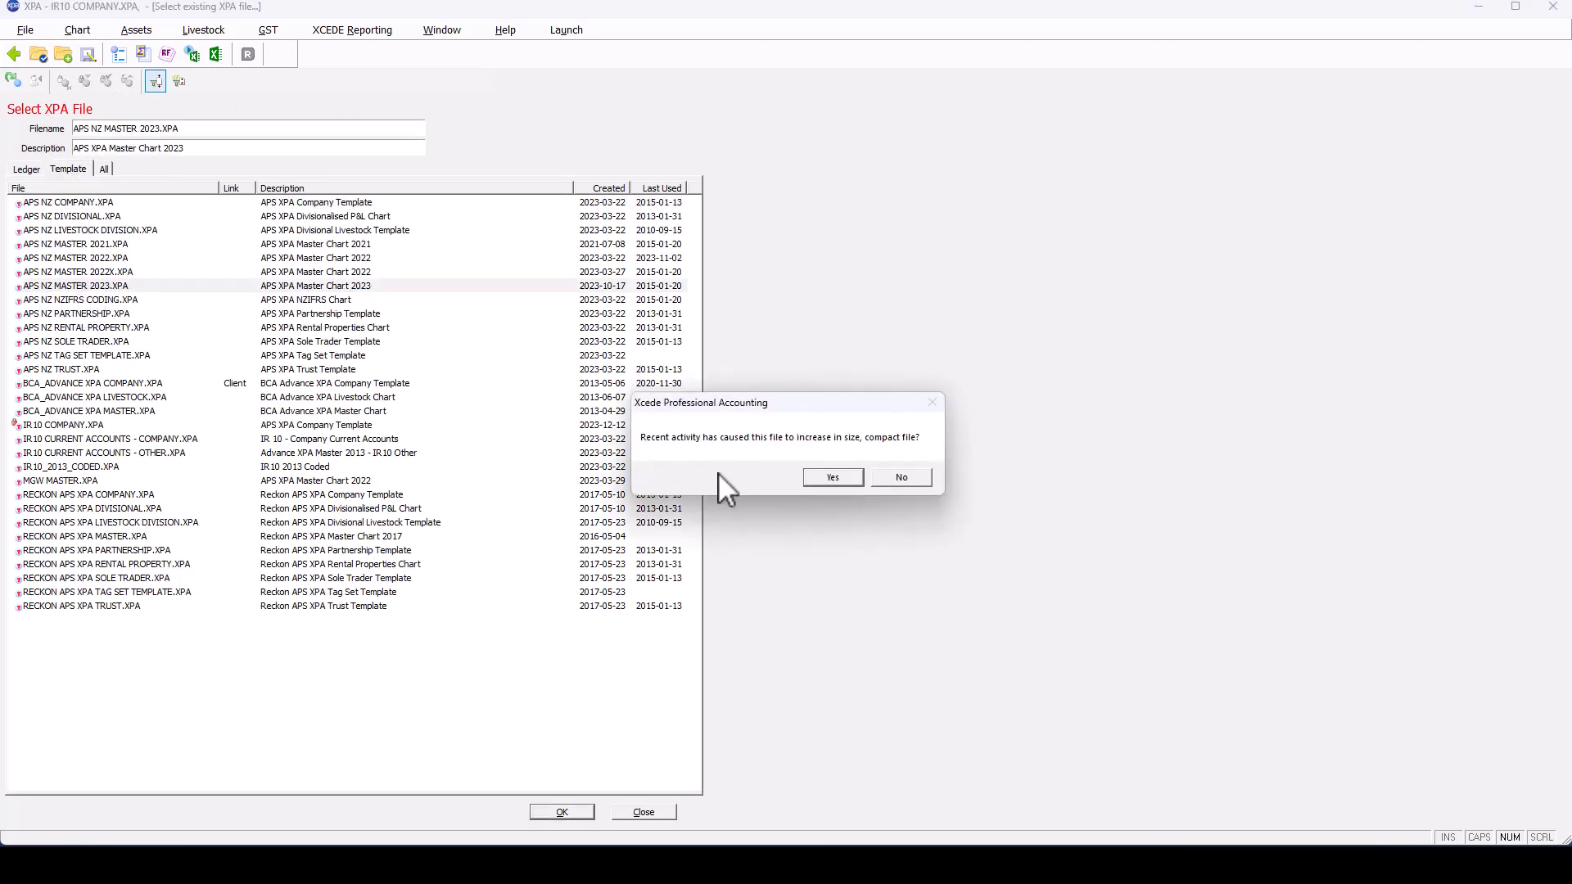
click(833, 478)
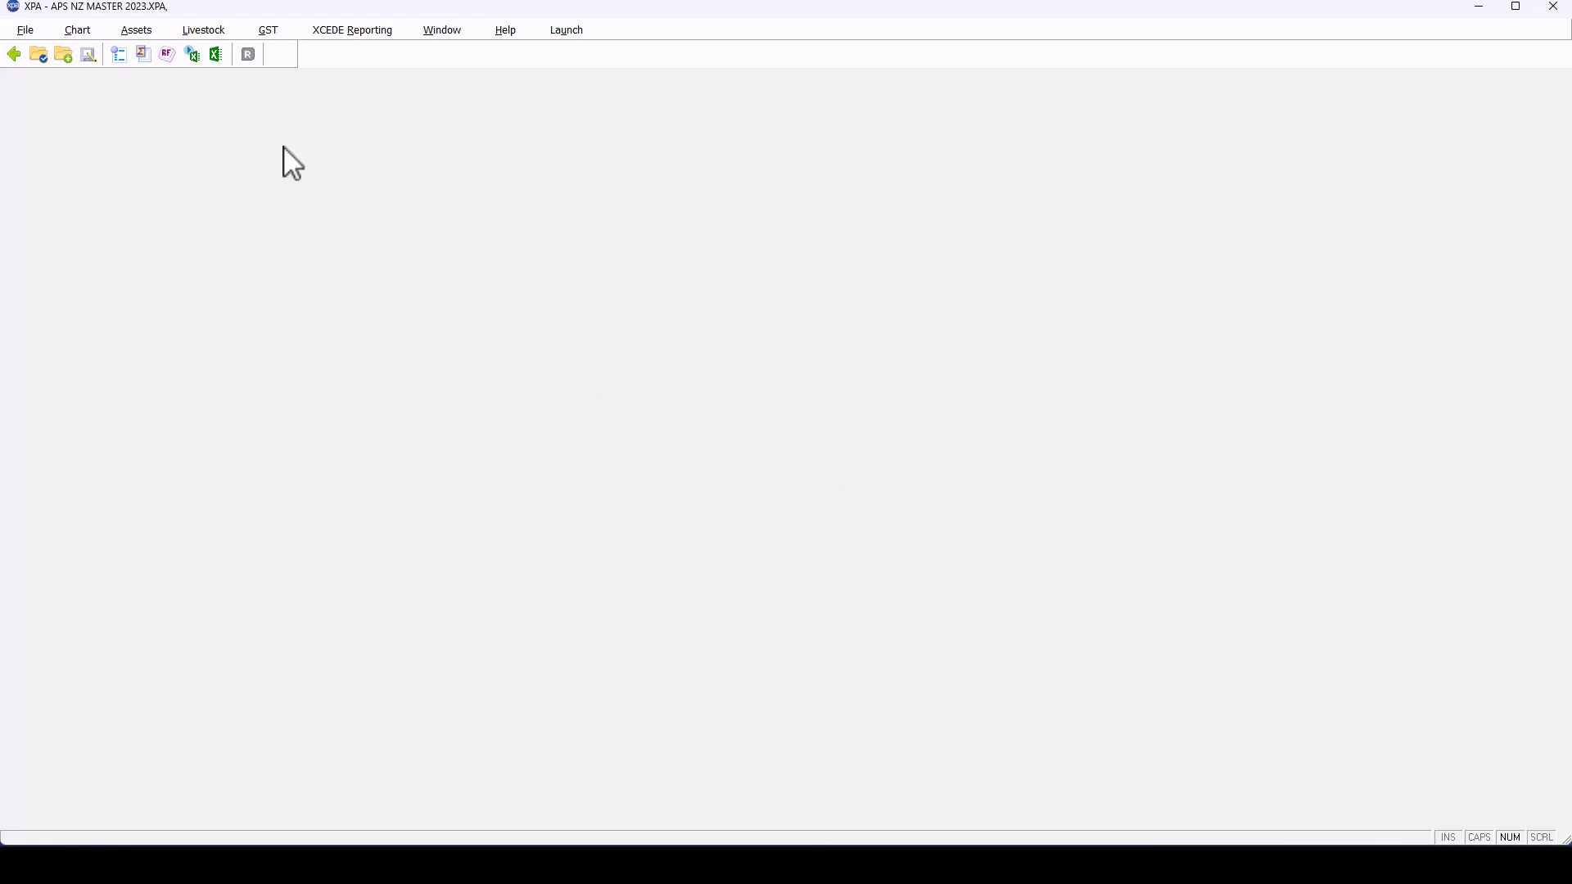
Copy the IR10 2013 Company tag set from IR10 COMPANY.XPA into the master chart under the same name, and check the tag set list.
click(141, 57)
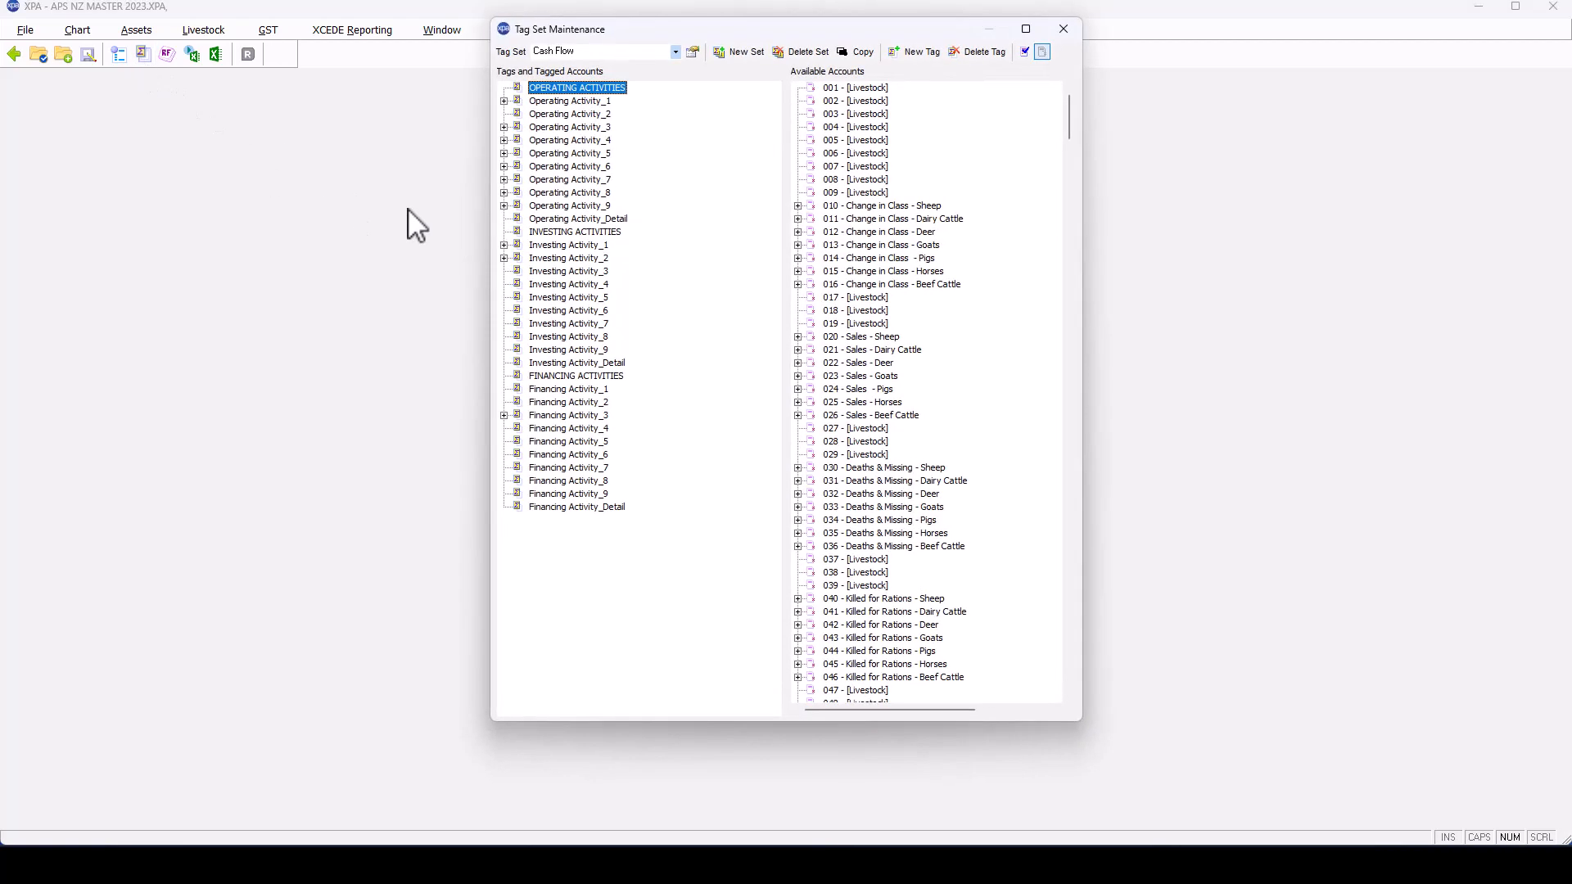
click(855, 52)
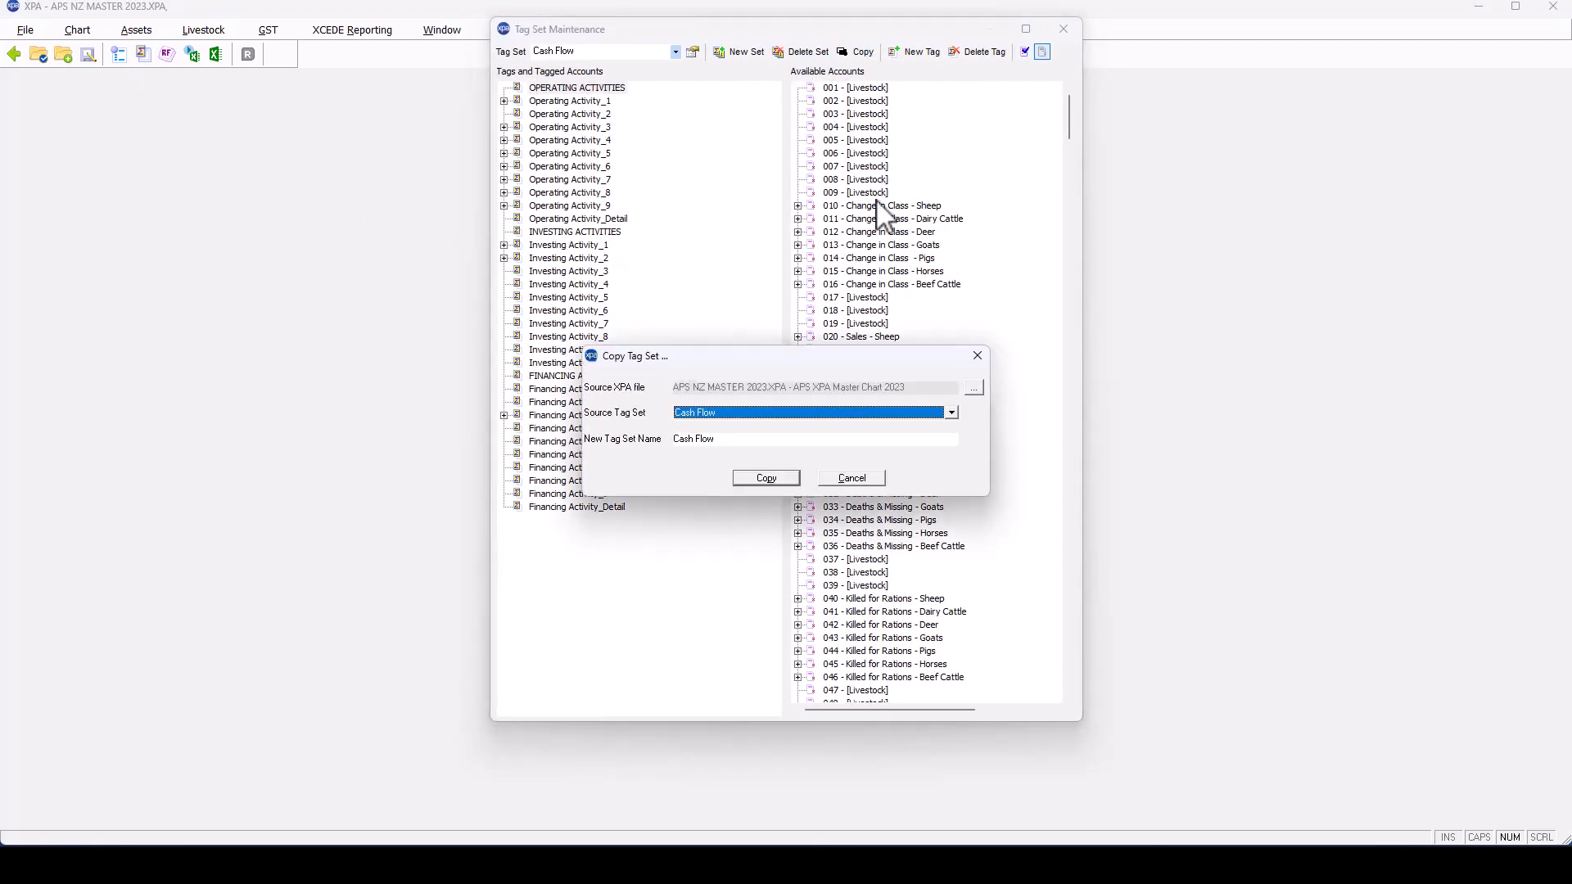
click(974, 387)
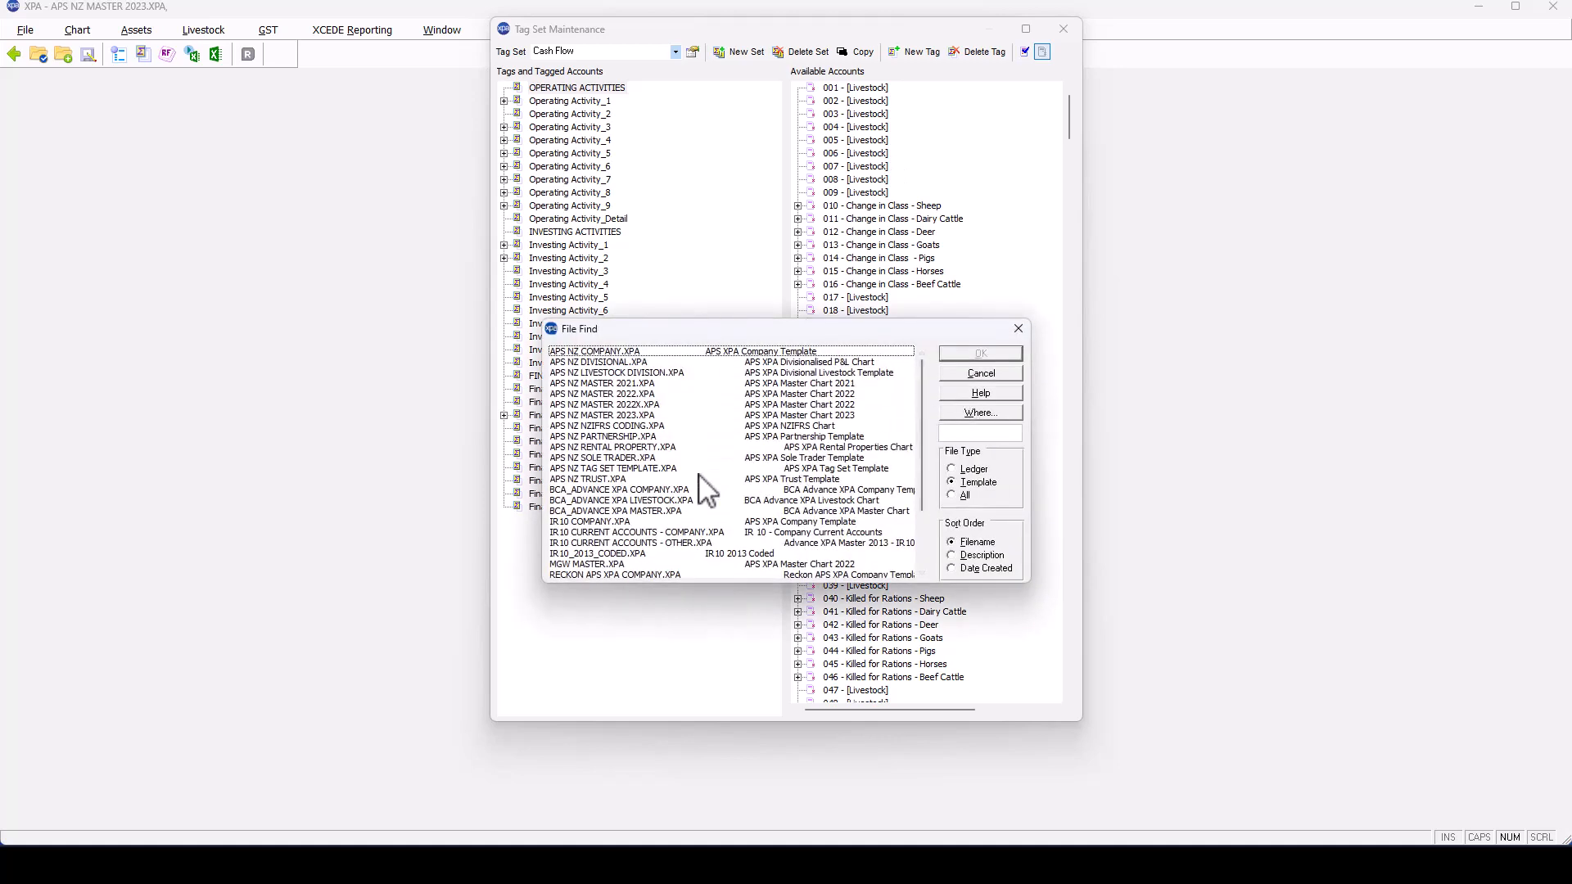
click(618, 521)
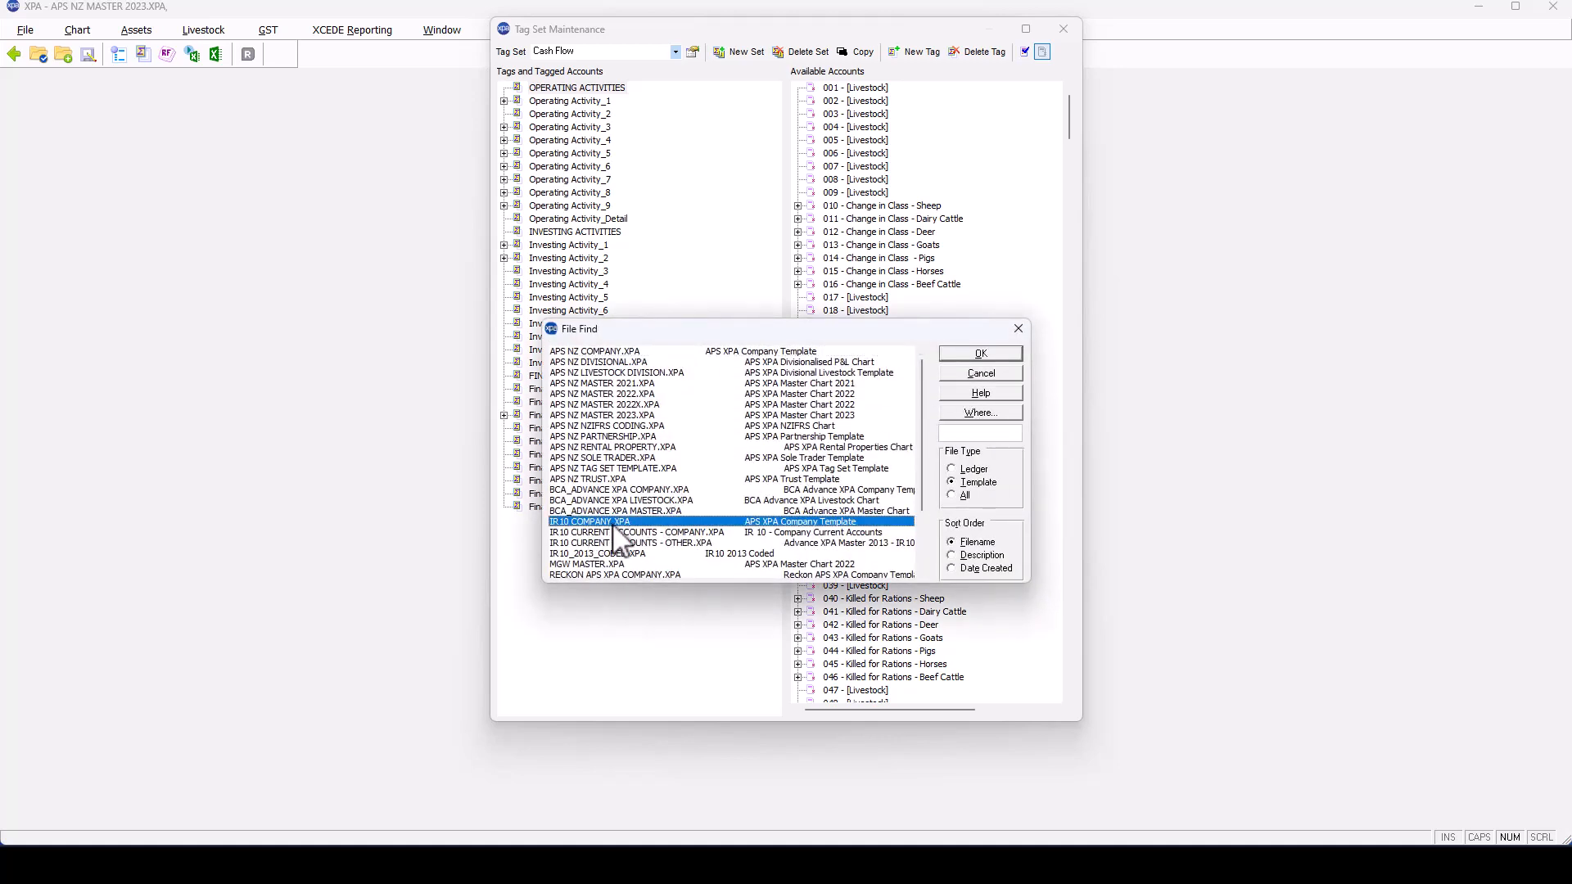
click(999, 354)
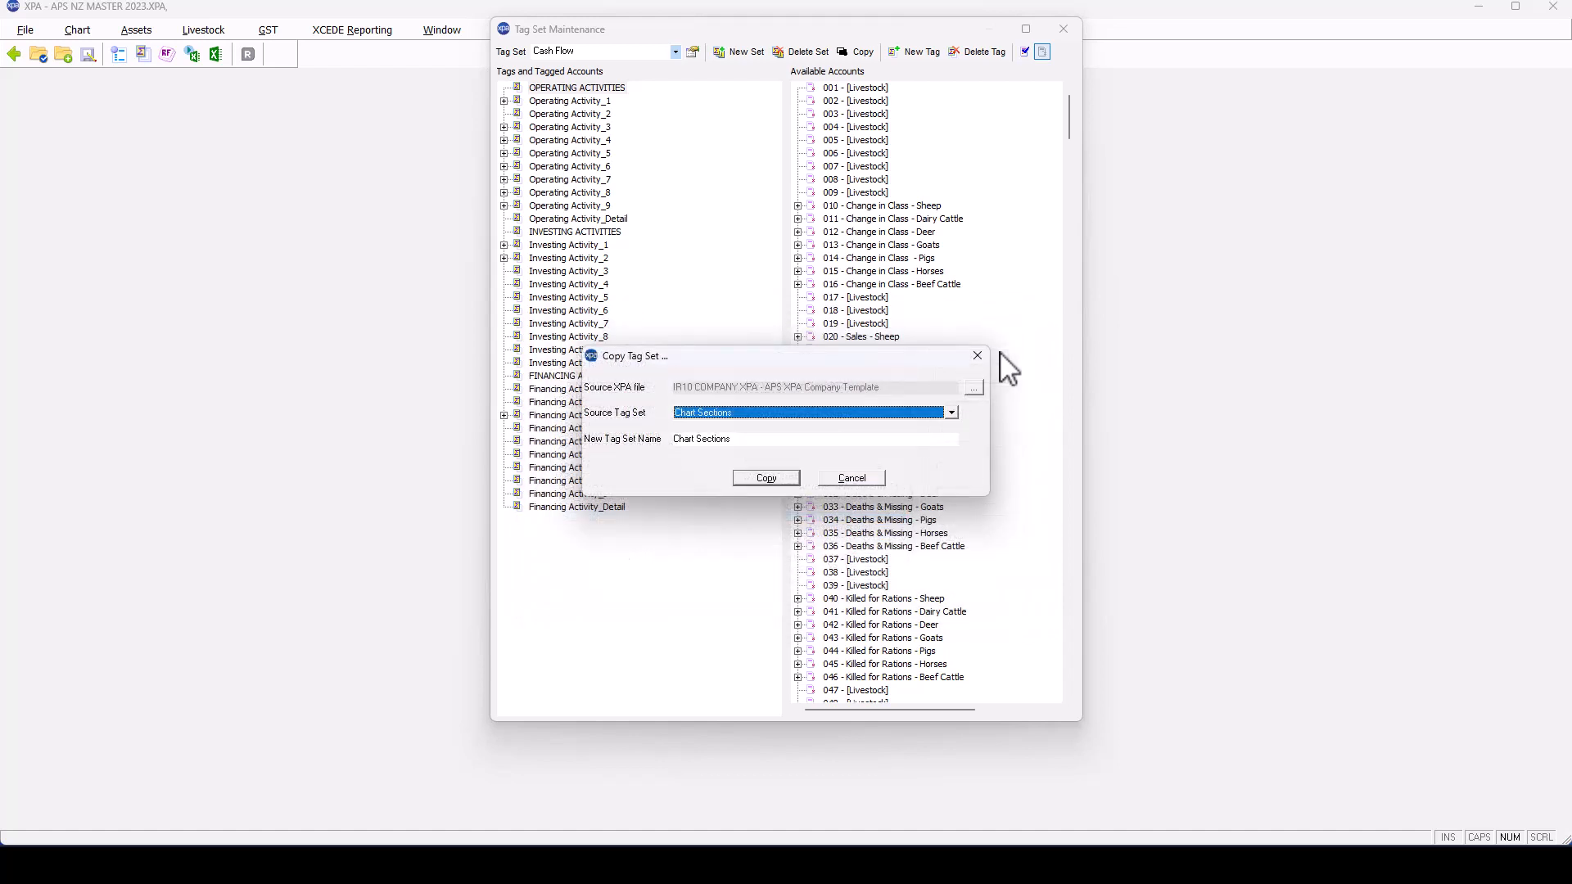
click(951, 412)
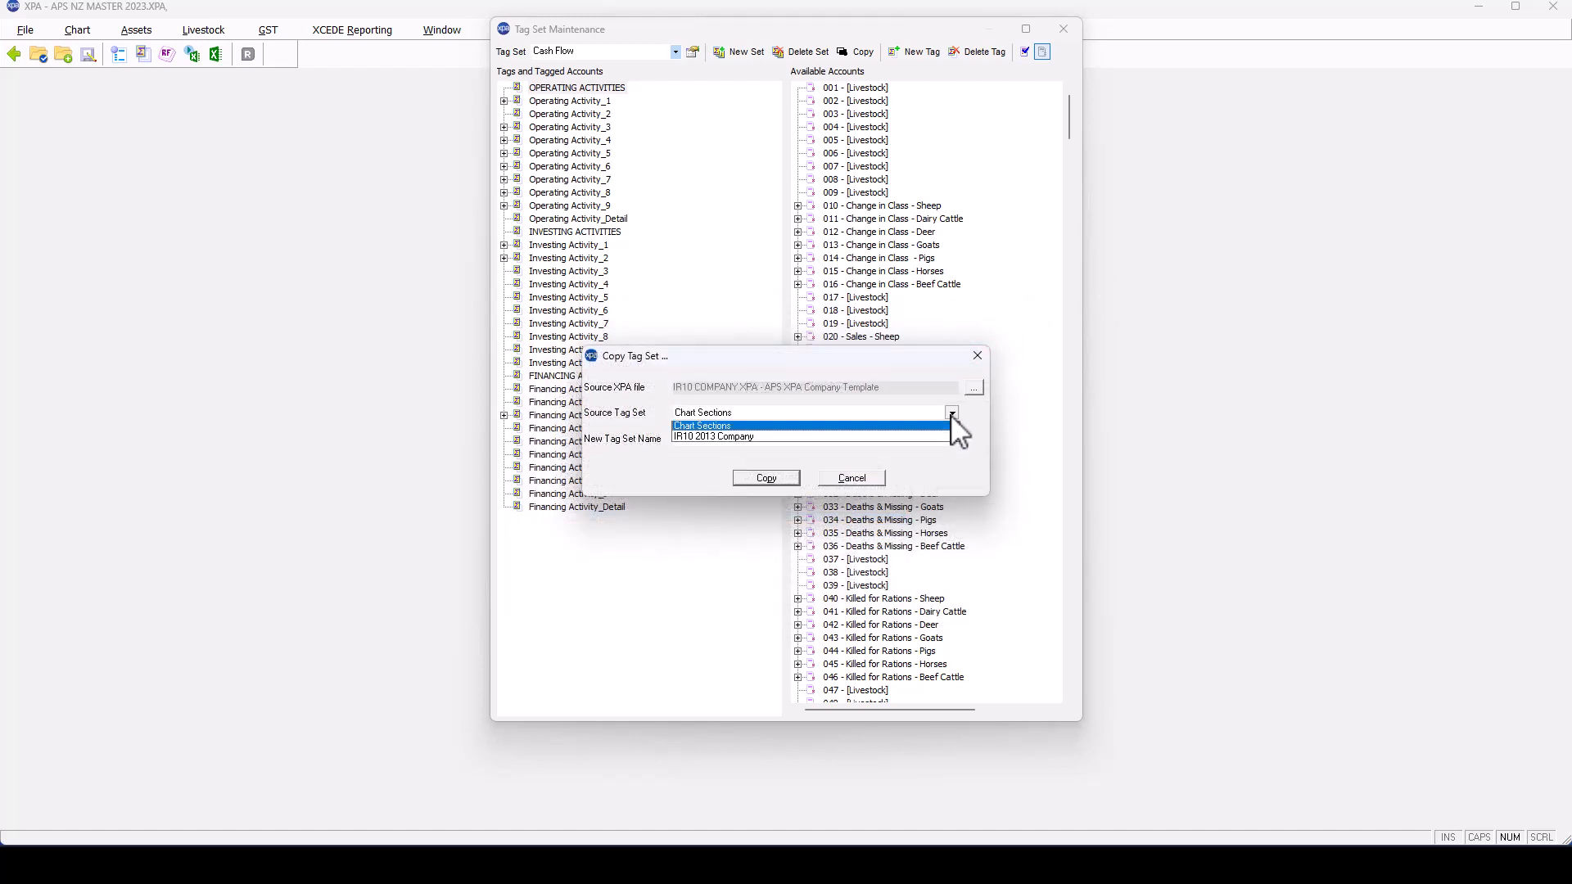
click(753, 439)
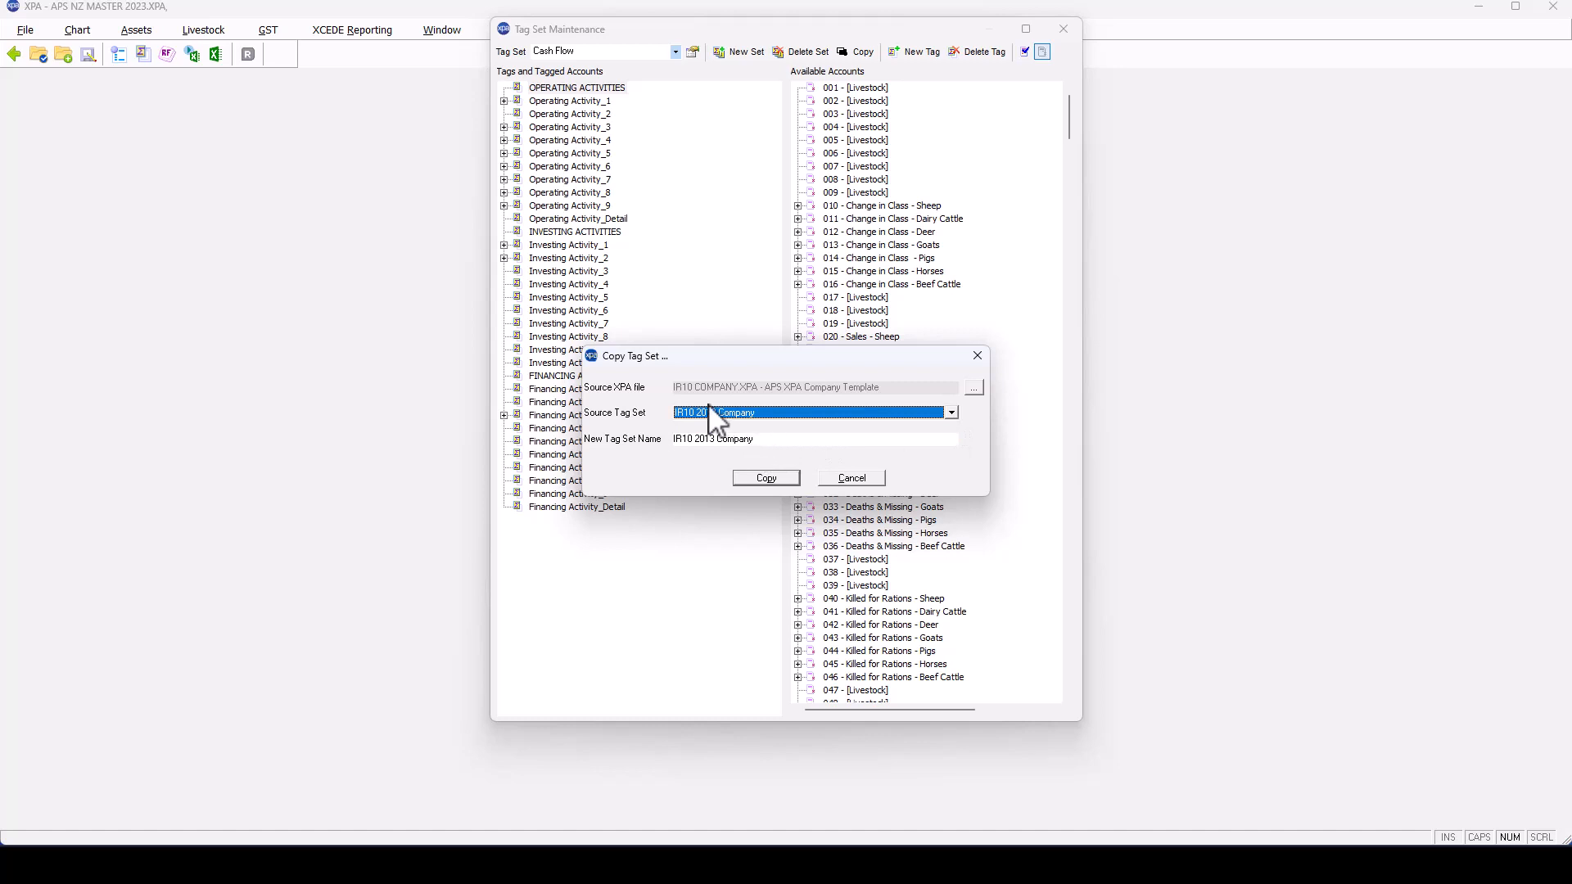
click(781, 478)
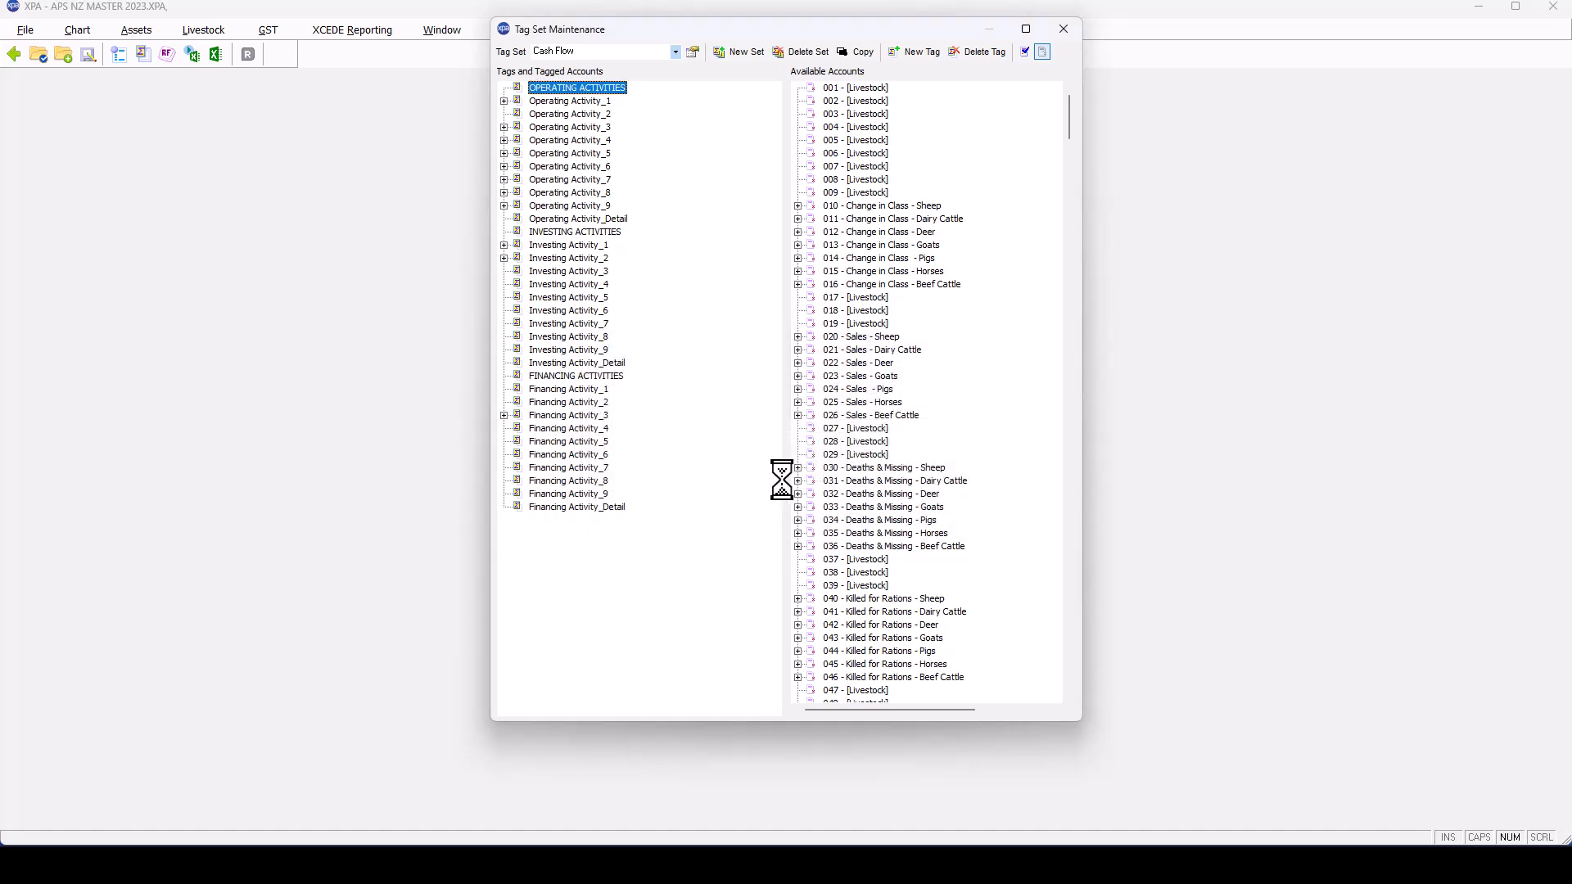
click(677, 53)
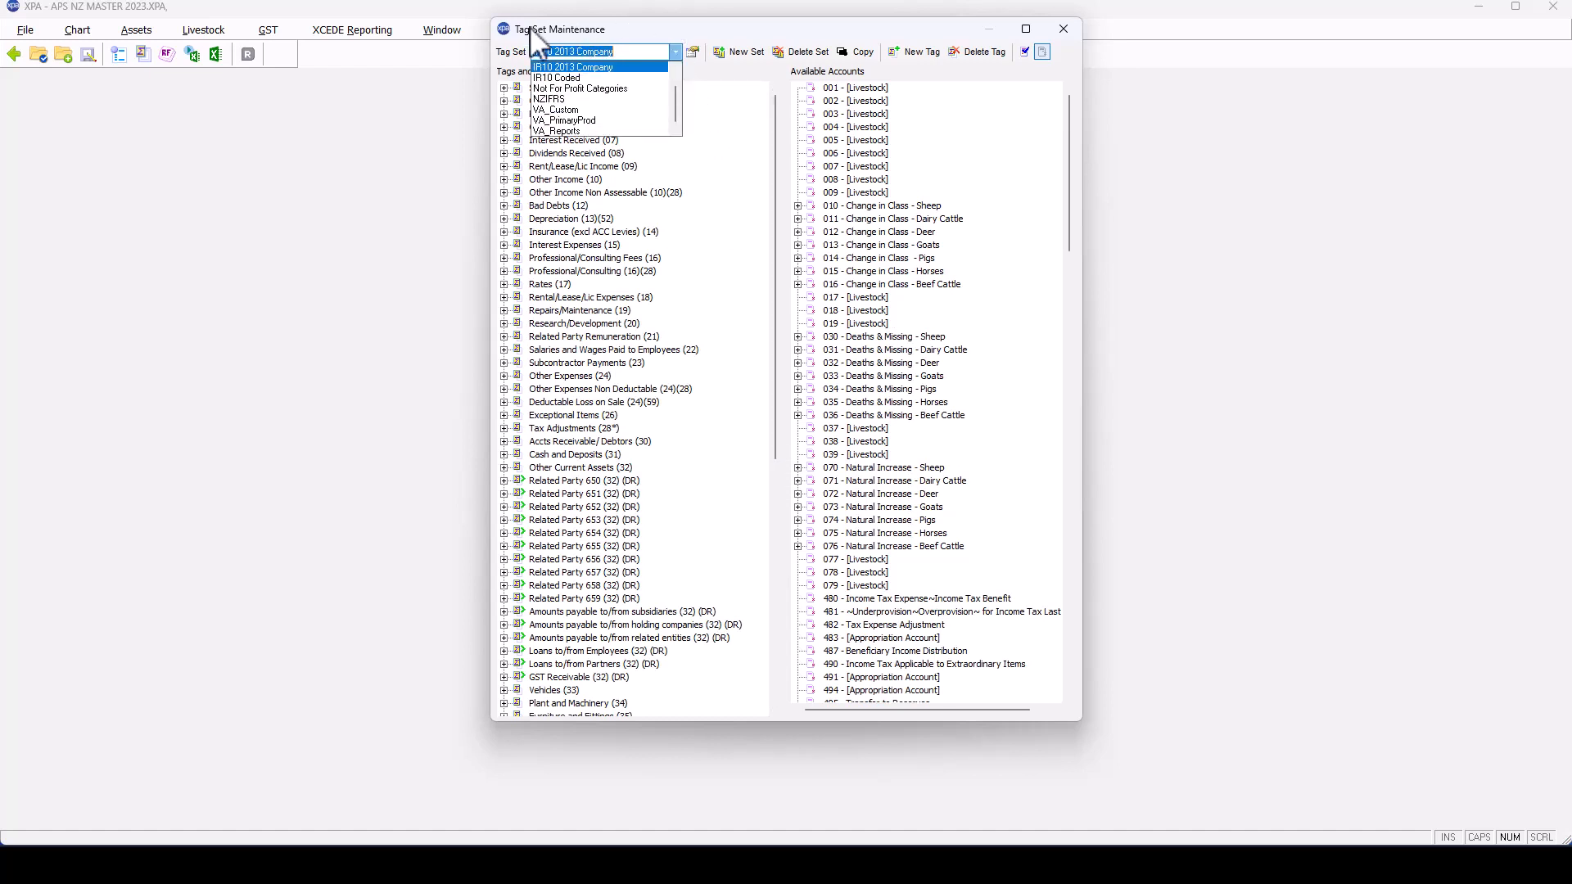
click(761, 75)
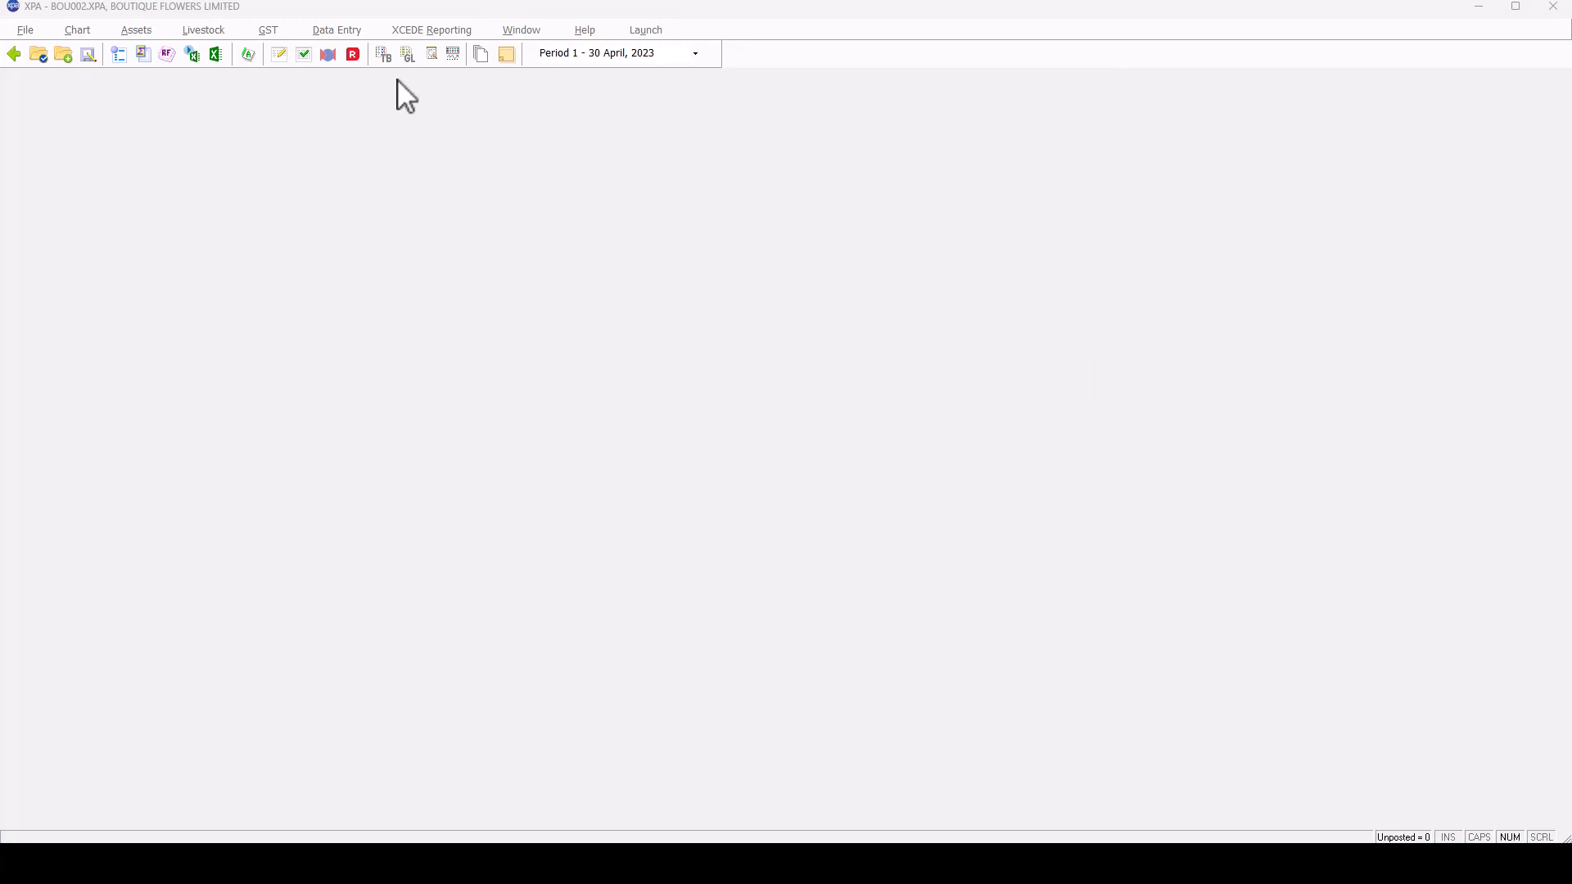
Open the Trial Balance report for Boutique Flowers Limited and show its saved report layouts.
click(384, 56)
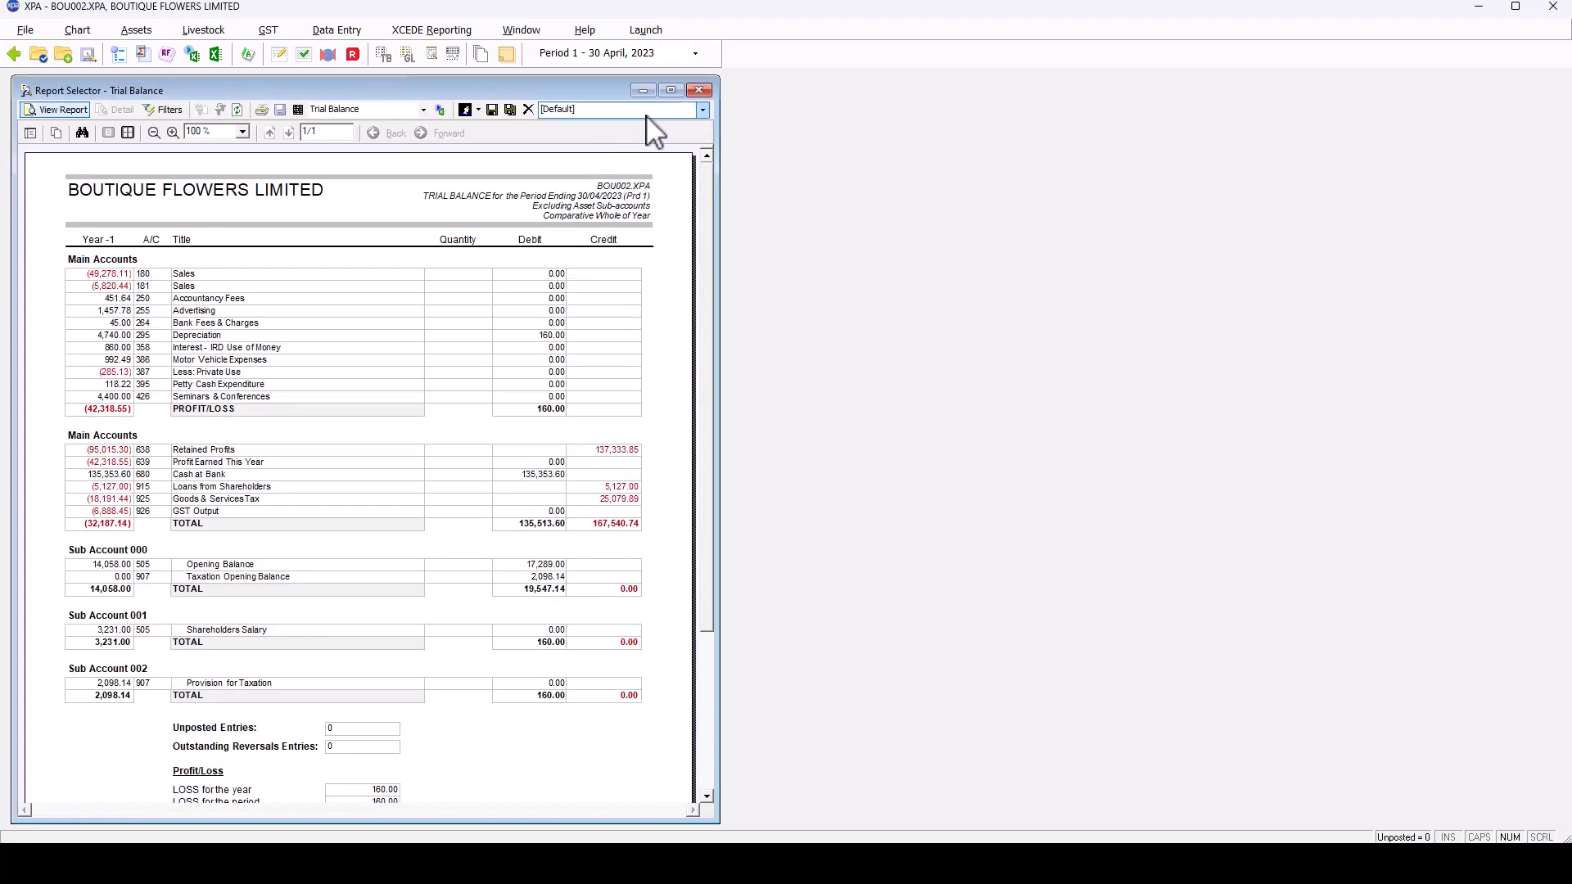
click(702, 110)
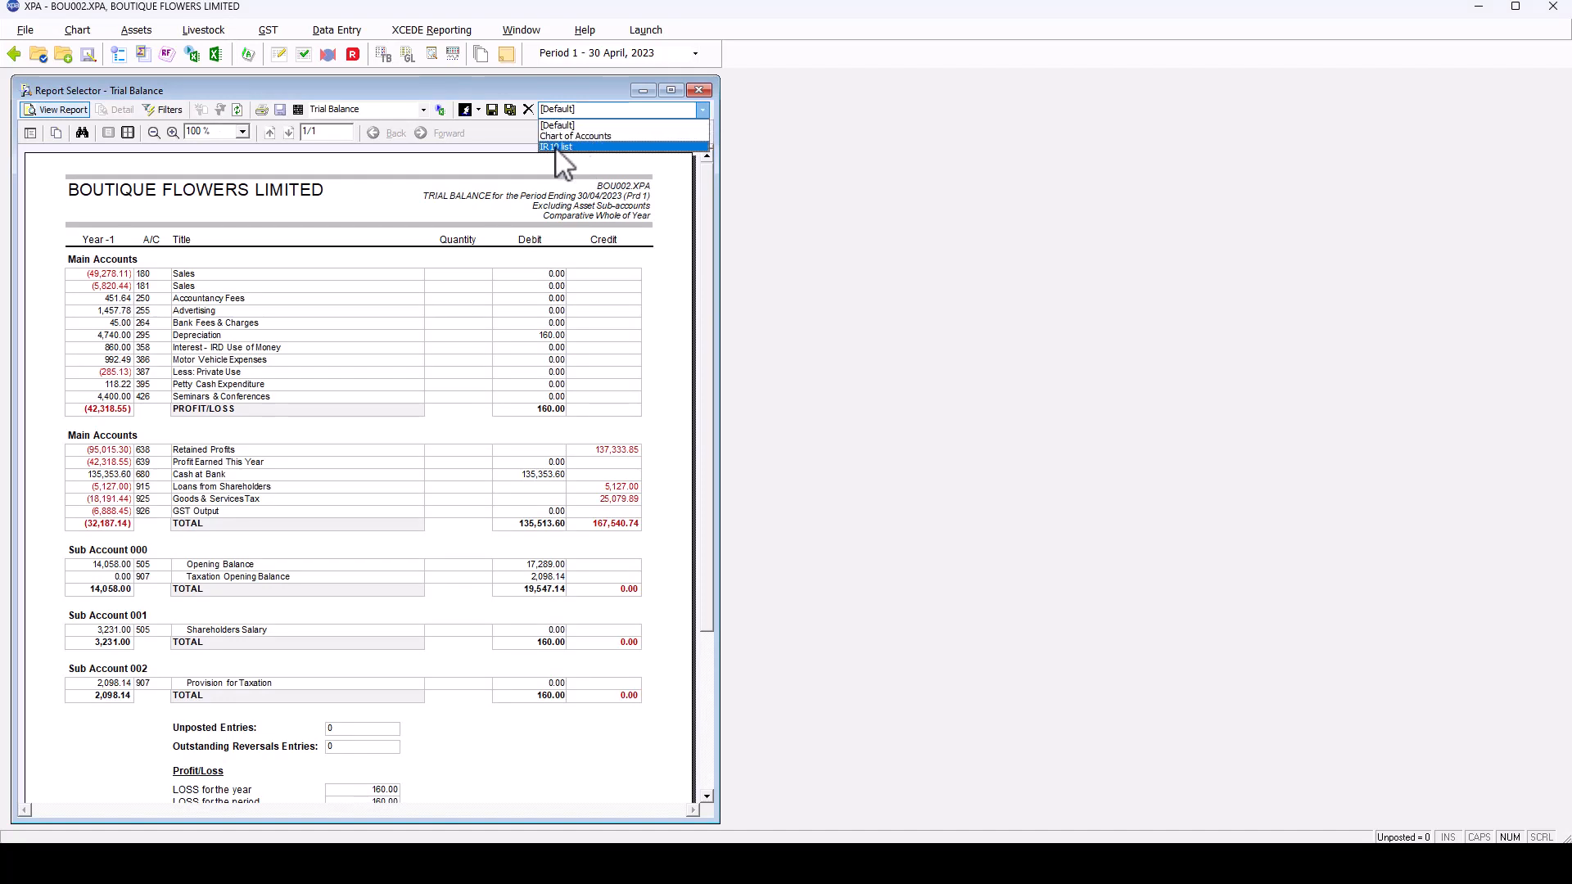